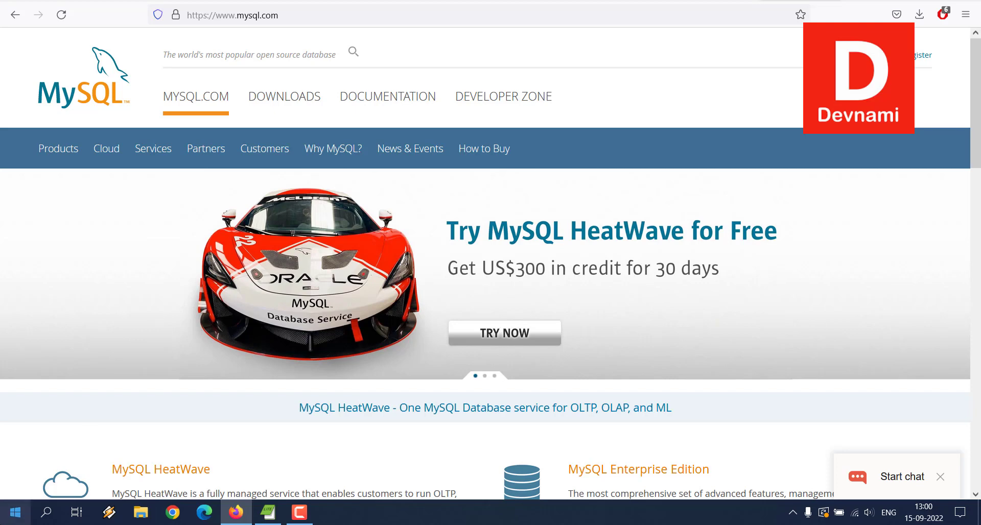
Launch MySQL Workbench 8.0 CE and open the Local instance MySQL80 connection.
left_click(15, 512)
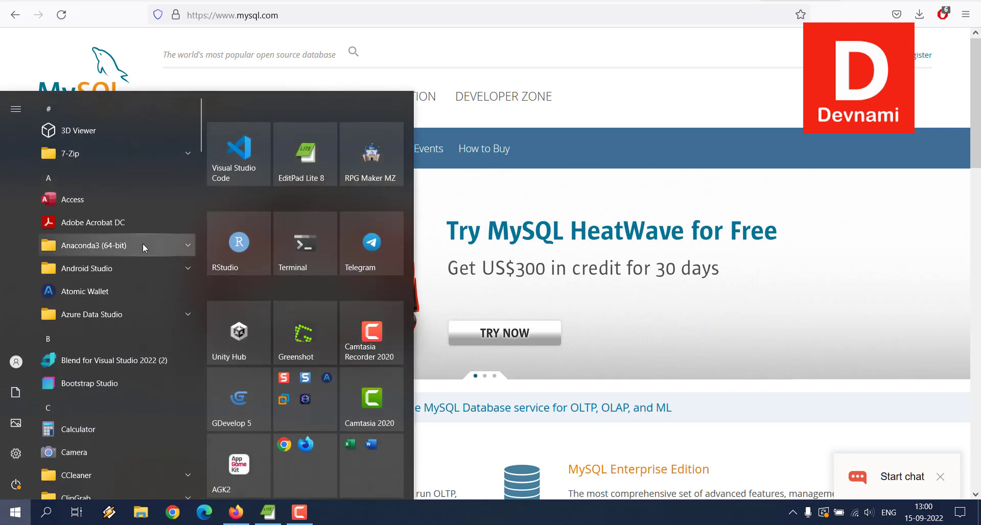
scroll(142, 243, "down", 15)
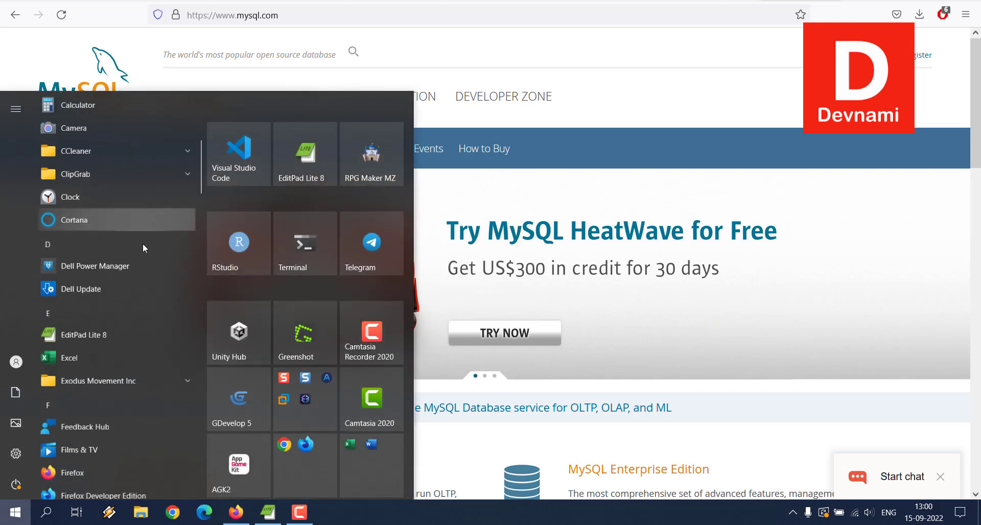
scroll(142, 242, "down", 5)
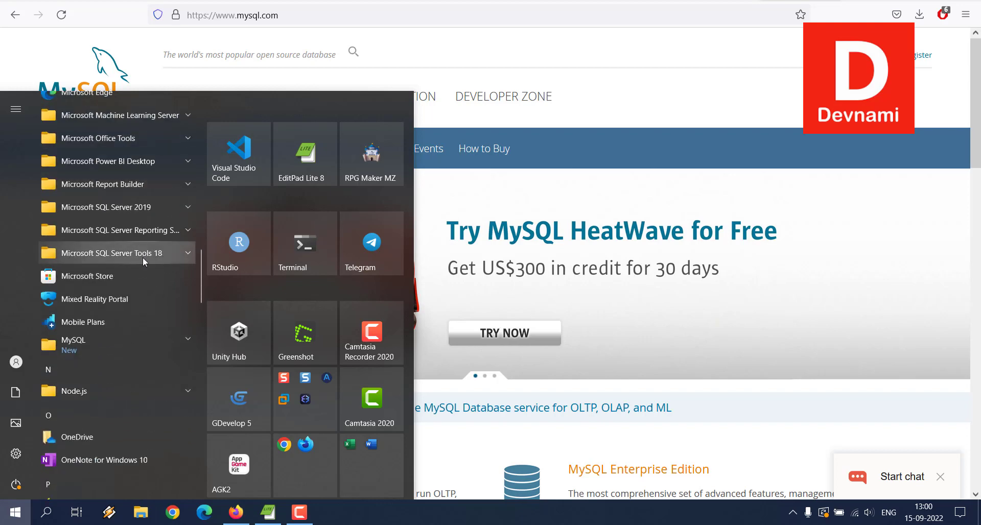
left_click(101, 346)
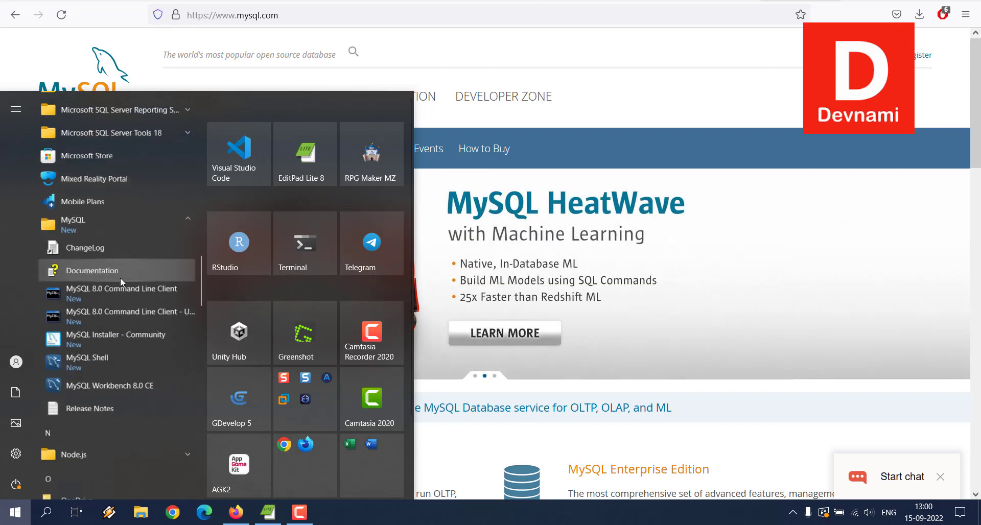
left_click(101, 388)
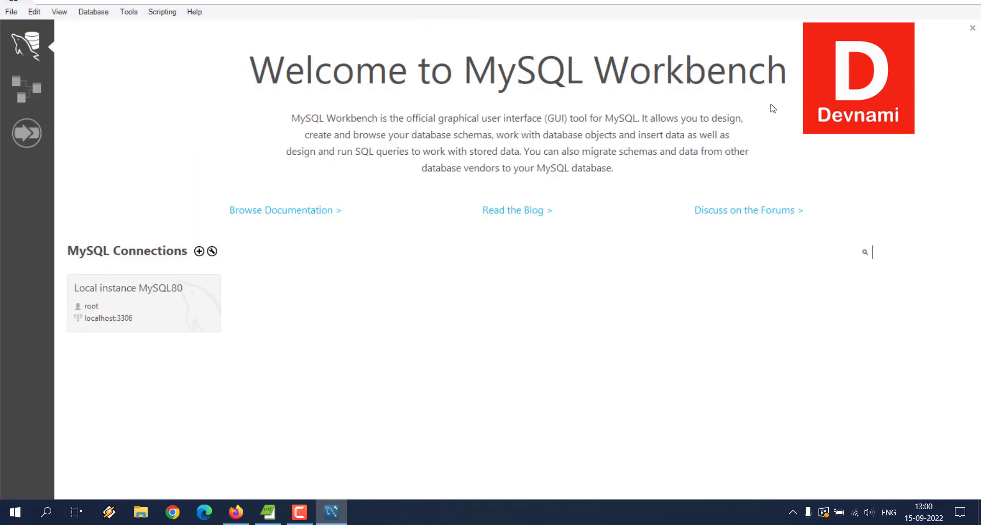
left_click(137, 317)
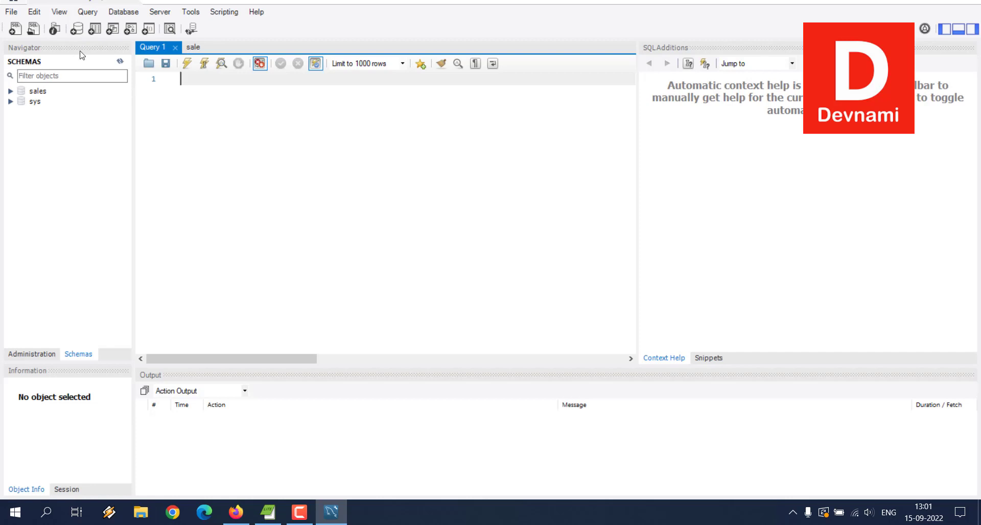
Start a new schema on the server and name it DemoDB.
left_click(123, 11)
mouse_move(96, 20)
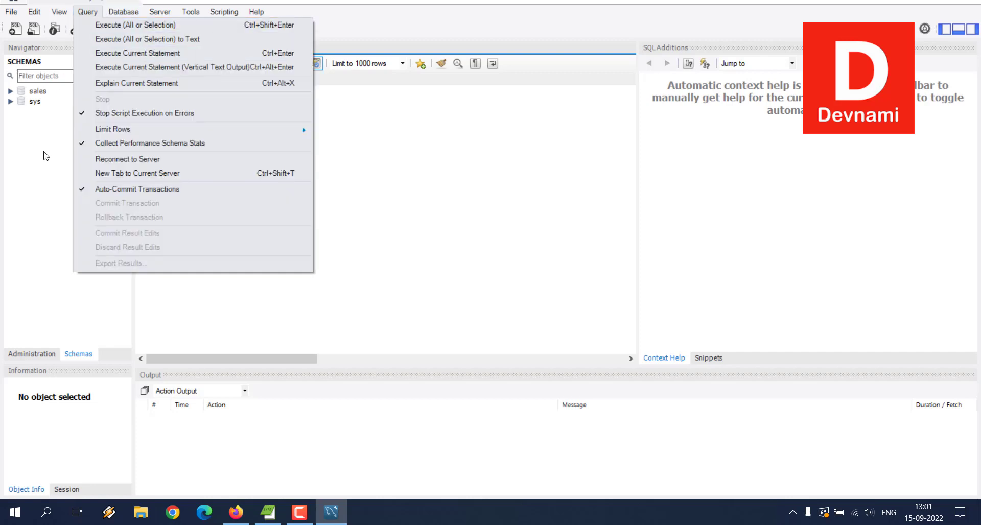
left_click(46, 153)
right_click(43, 124)
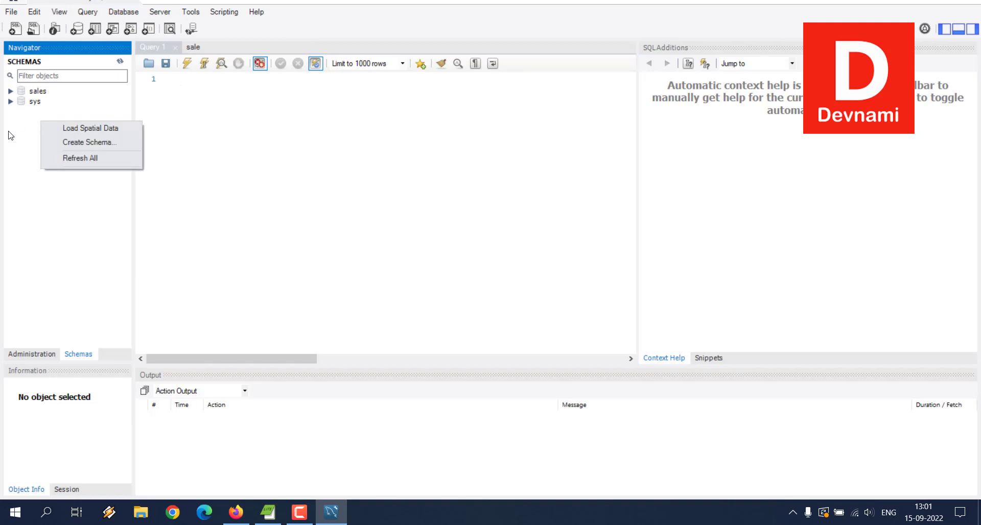
left_click(66, 143)
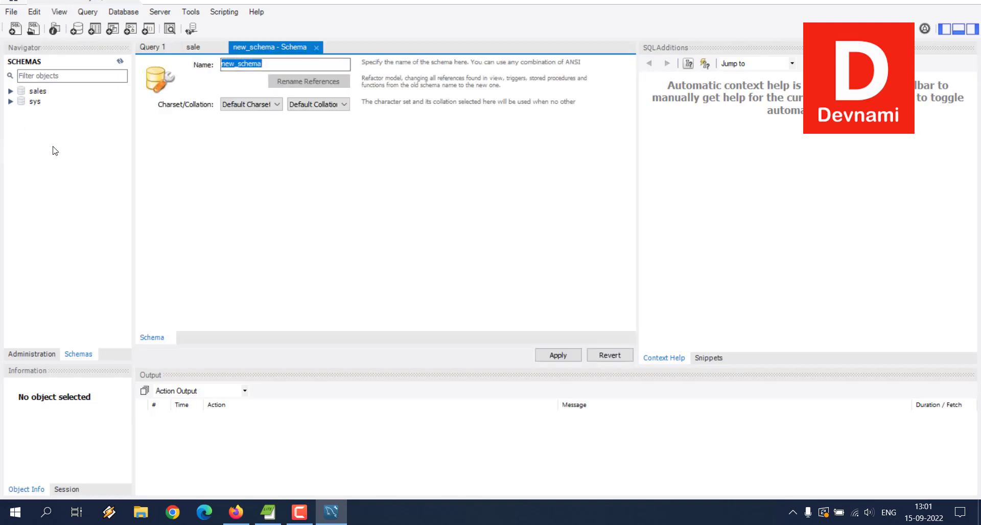
type("Sam")
key("BackSpace")
key("BackSpace")
key("BackSpace")
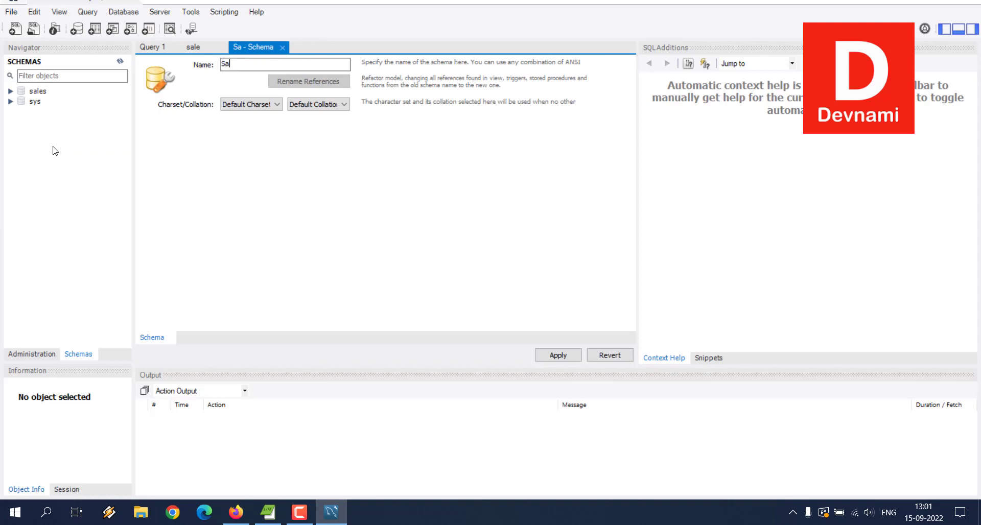
type("DemoDB")
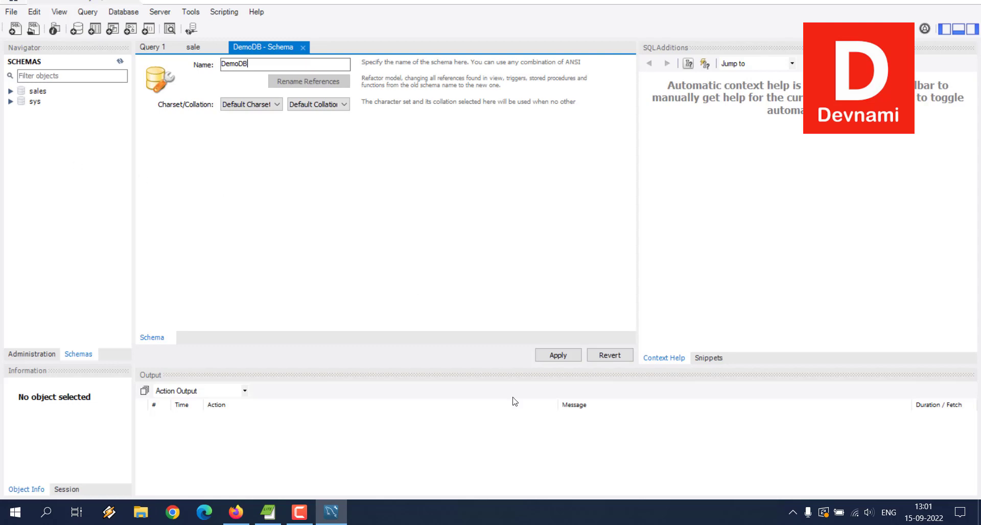
Apply the new schema to the server, running its CREATE SCHEMA script and finishing the wizard.
left_click(555, 359)
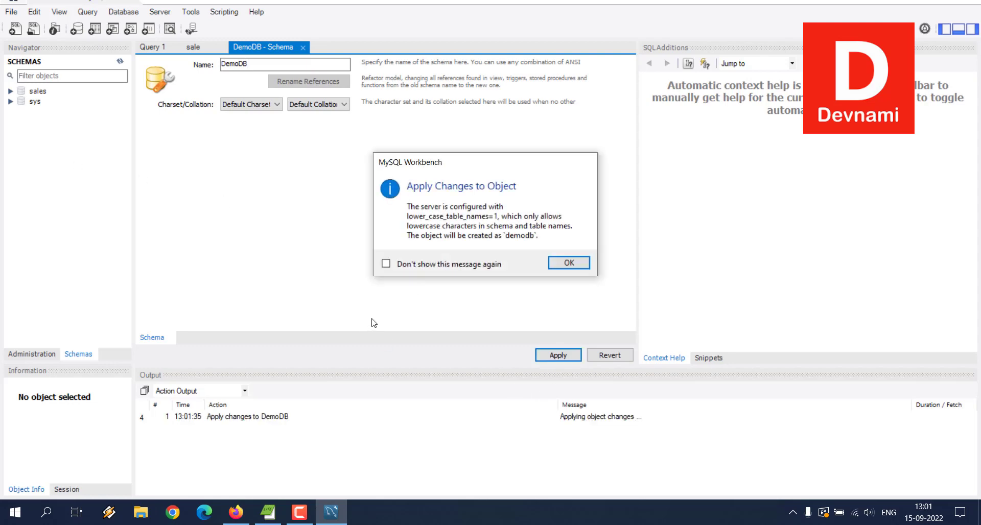
left_click(562, 263)
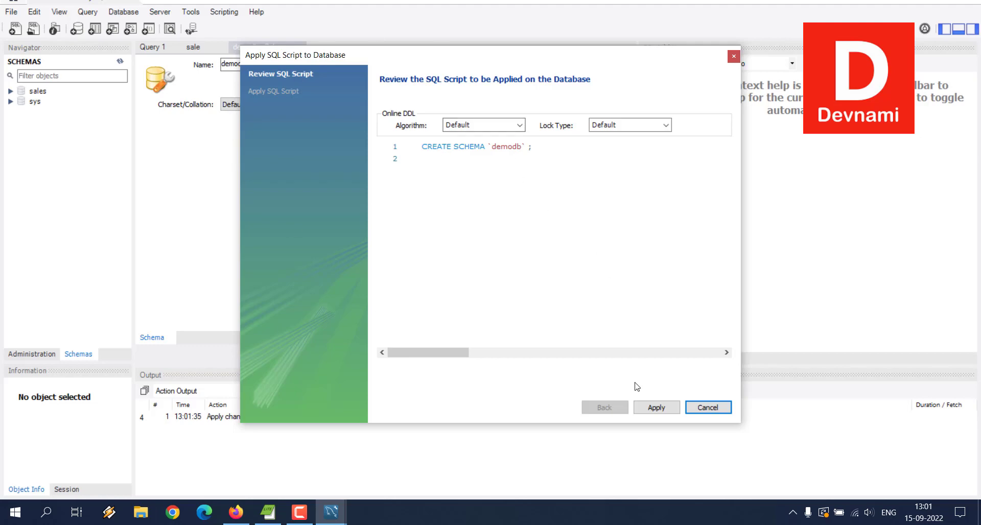
left_click(654, 407)
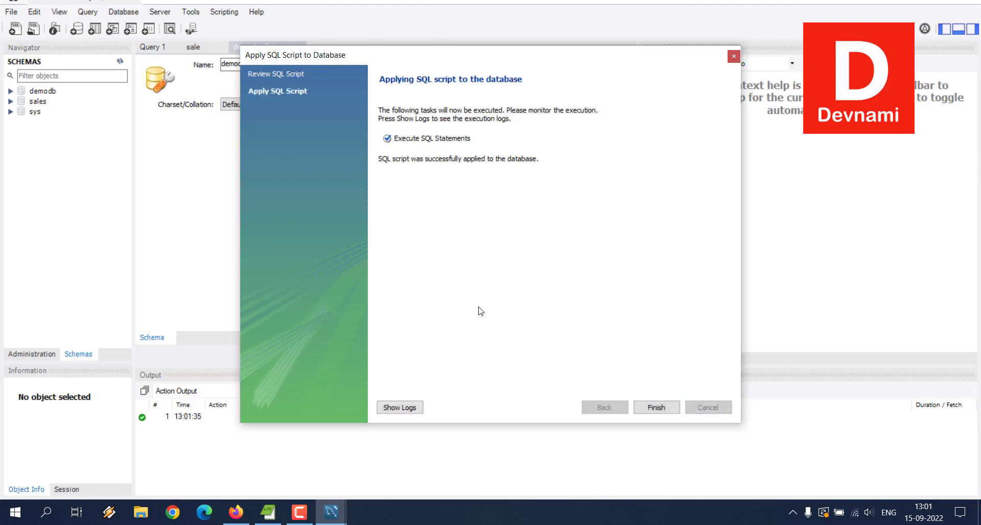
left_click(656, 406)
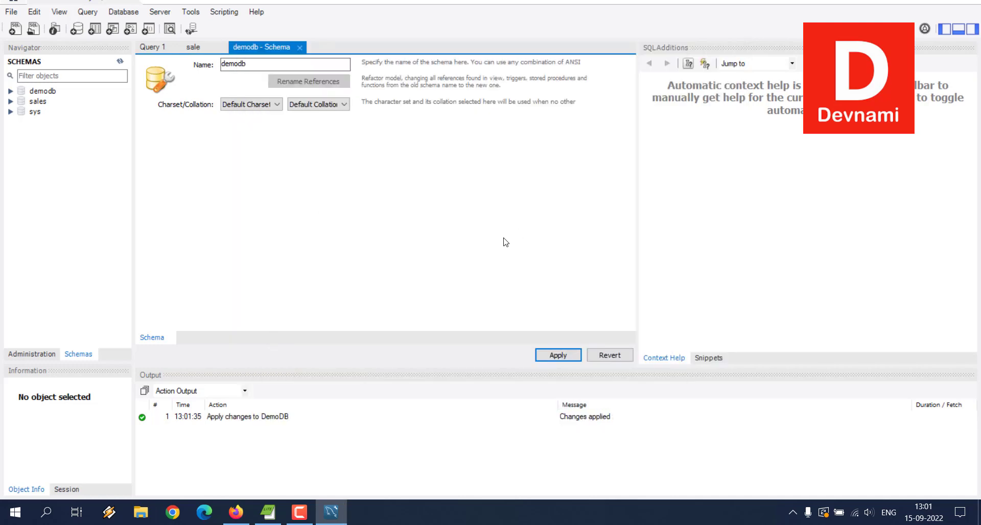
Expand the demodb schema and look through the options for creating tables in it, including the table templates.
left_click(46, 92)
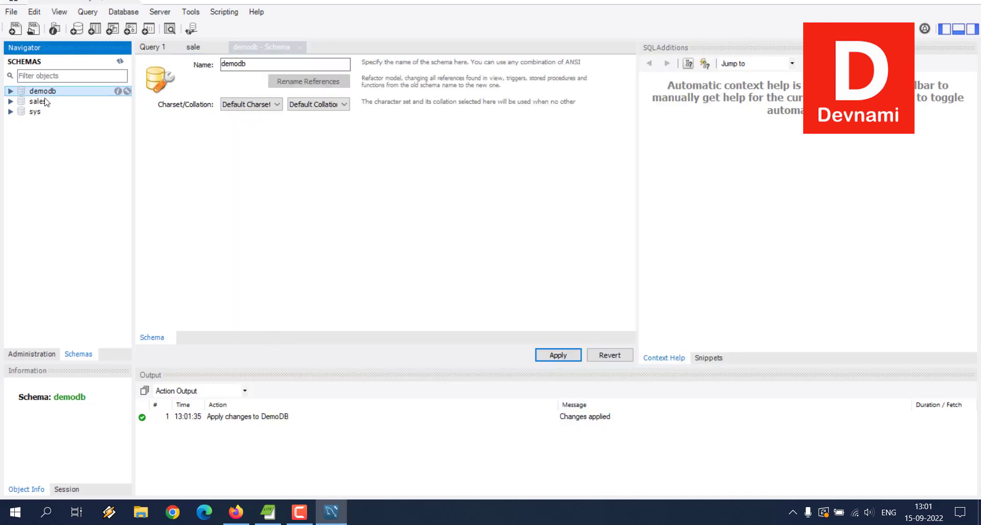
left_click(10, 92)
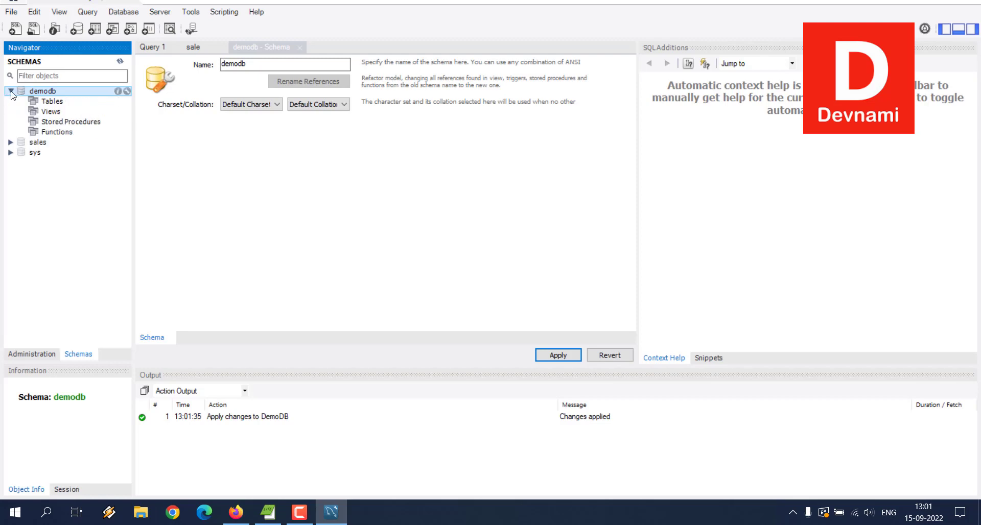
right_click(45, 103)
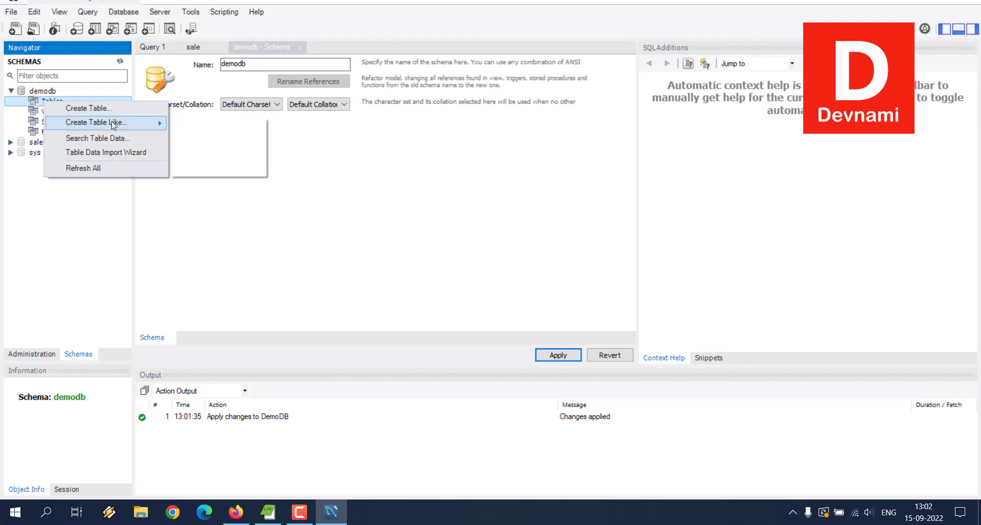
mouse_move(112, 123)
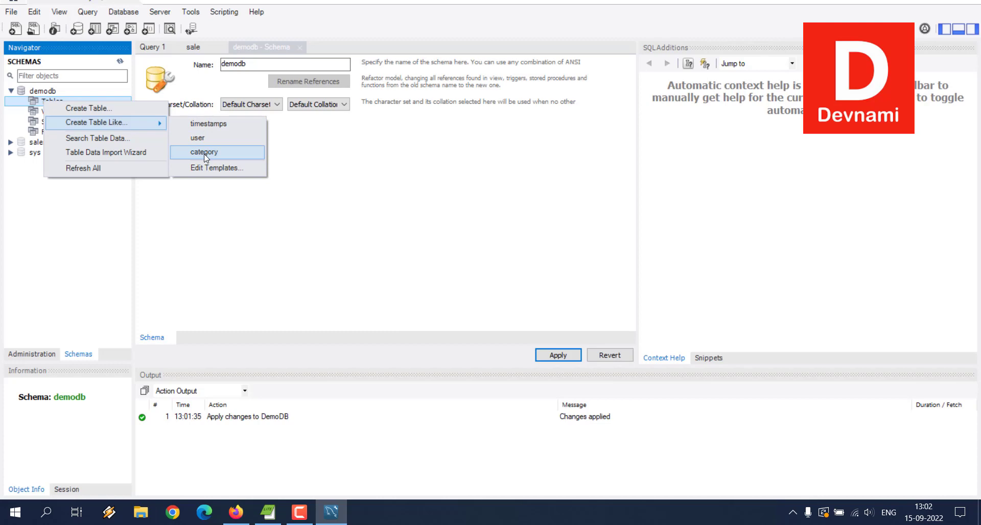
left_click(97, 199)
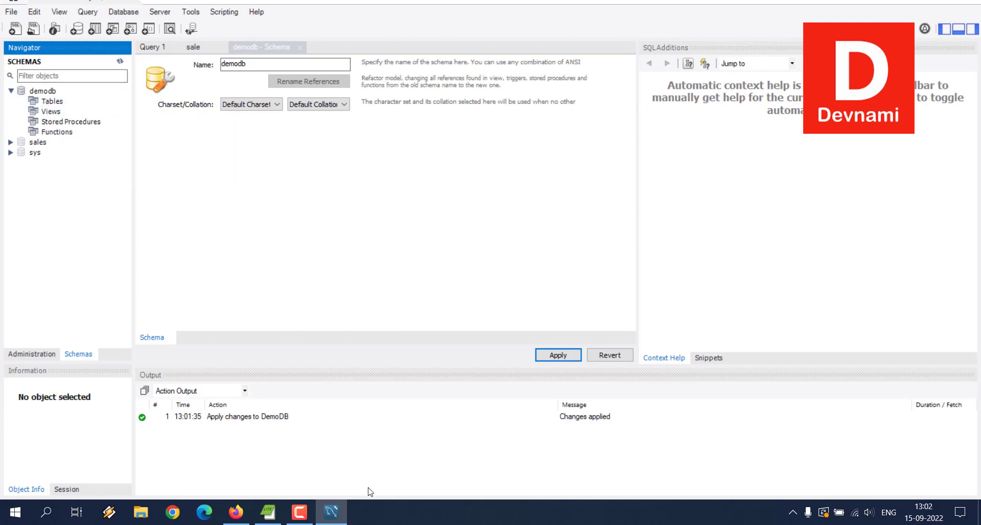
Switch to the Mockaroo page in Firefox and remove the gender and ip_address fields from the mock data schema.
left_click(236, 511)
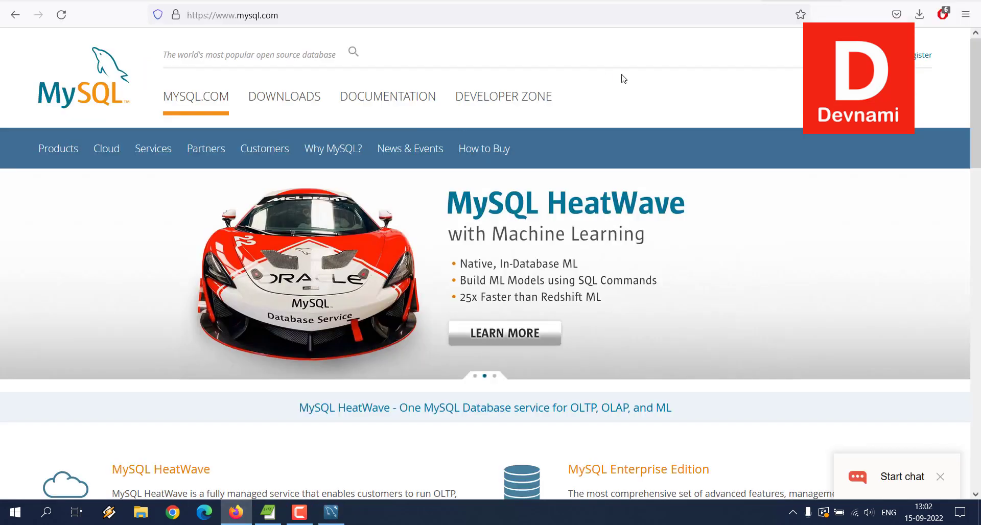
left_click(709, 4)
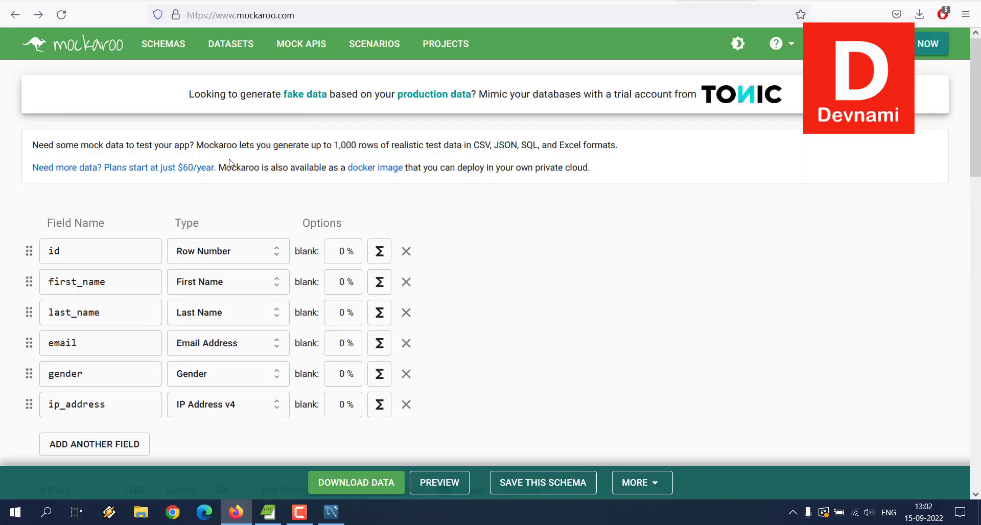
scroll(568, 257, "down", 3)
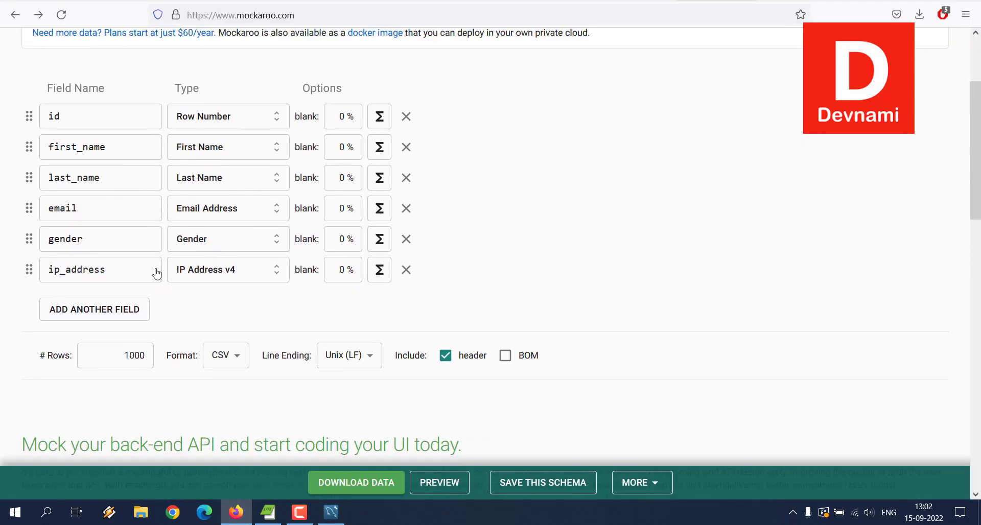
left_click(402, 241)
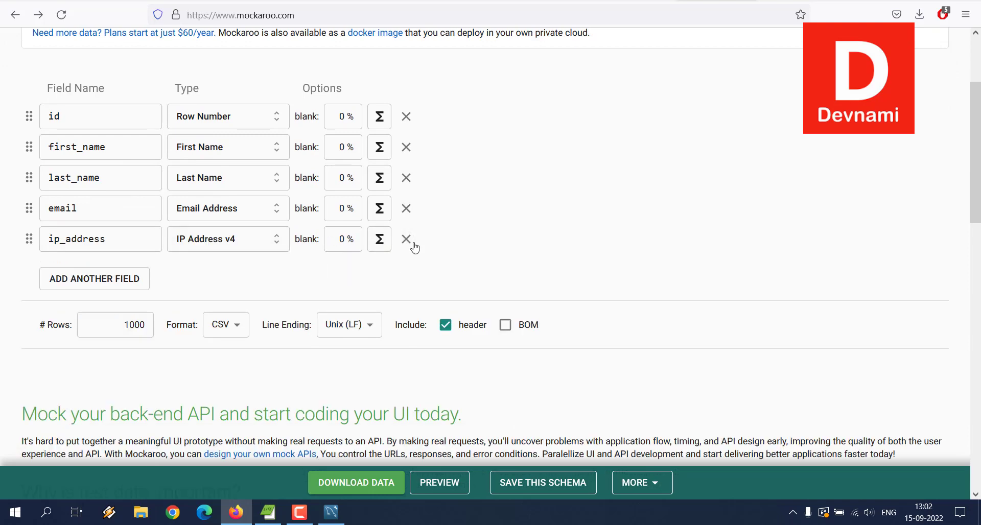
left_click(406, 240)
Add another field to the mock data schema and name it ssn.
left_click(119, 260)
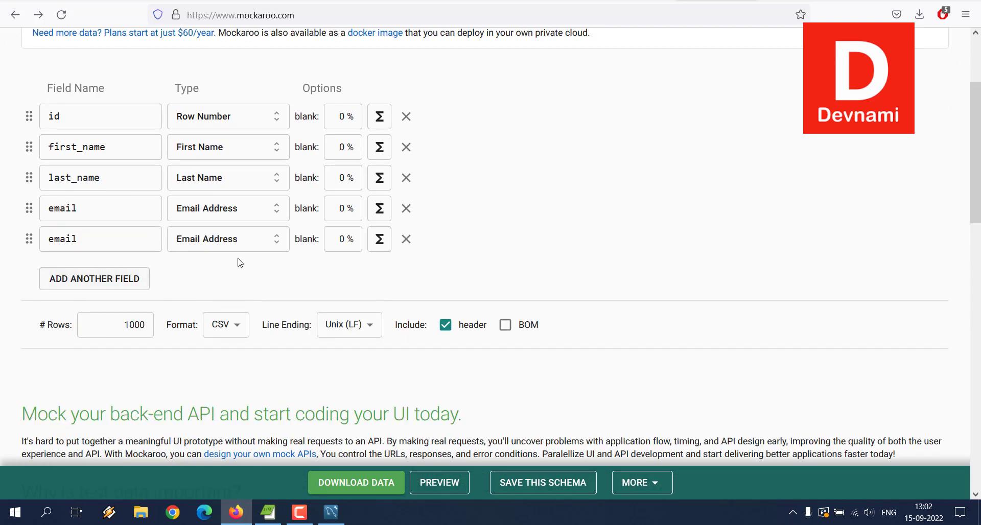
left_click(92, 236)
double_click(92, 235)
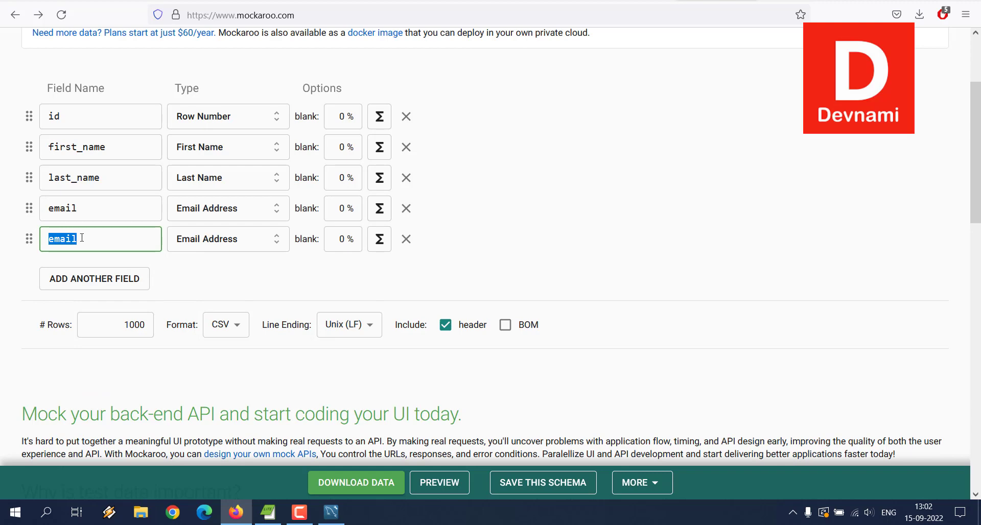
type("ssn")
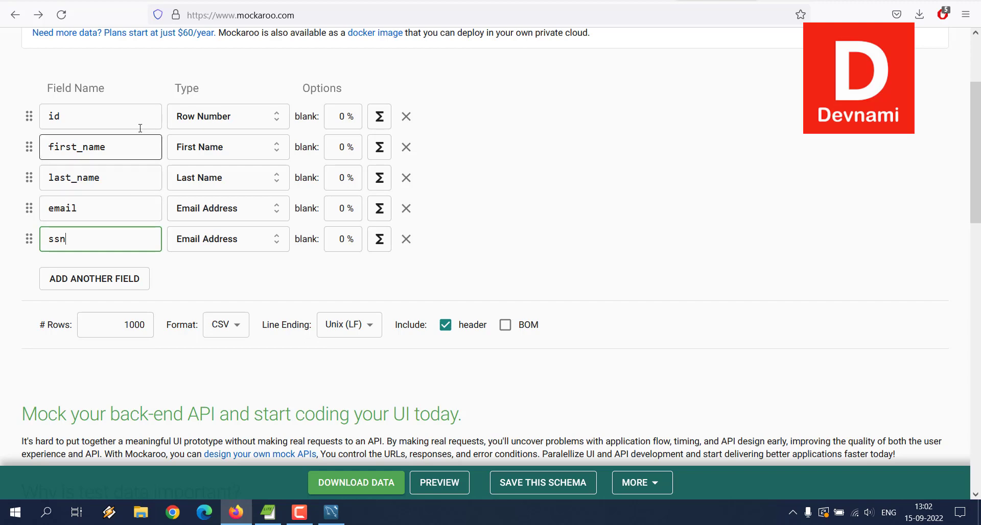
Set the ssn field's data type to SSN from the Personal category.
left_click(194, 237)
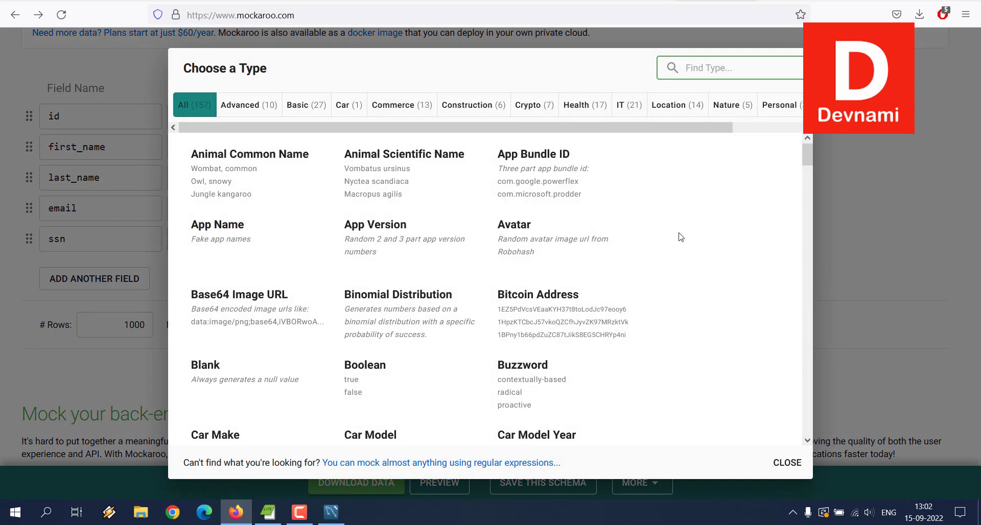
left_click(778, 105)
scroll(718, 220, "down", 6)
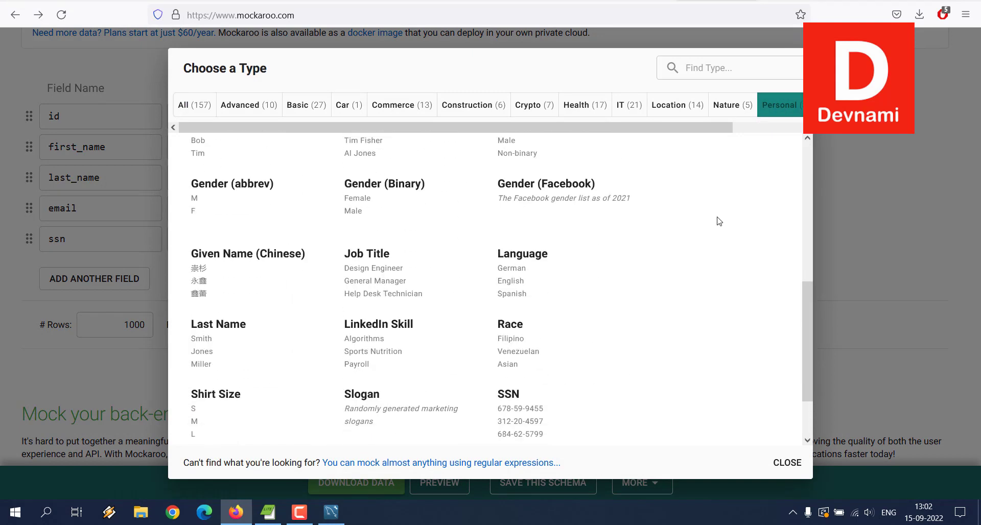
scroll(718, 220, "down", 2)
left_click(541, 333)
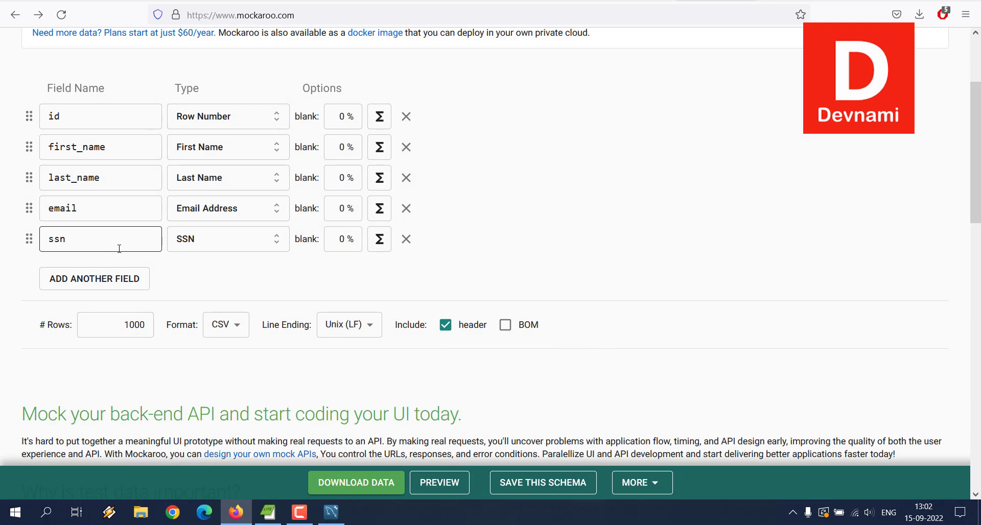
Set the number of rows to 400 and open a preview of the generated data.
left_click(128, 325)
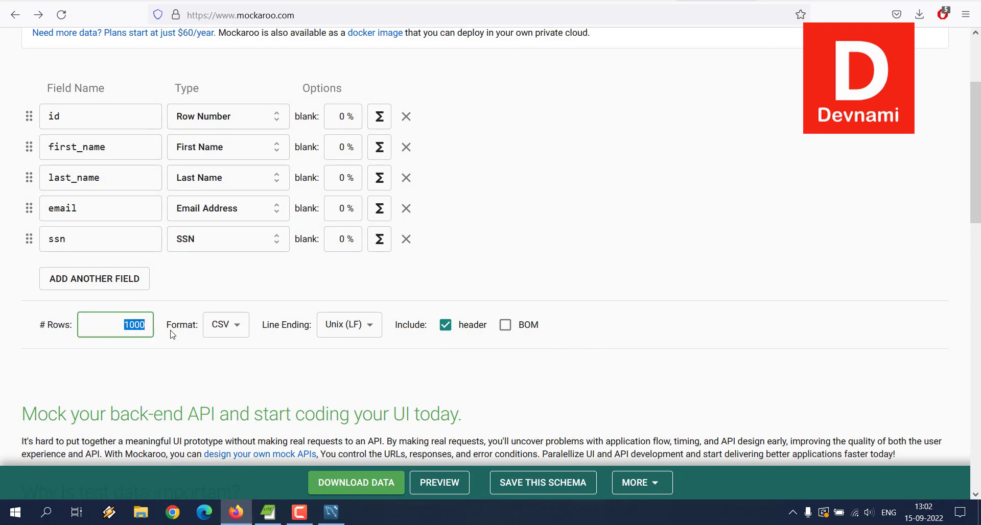
type("400")
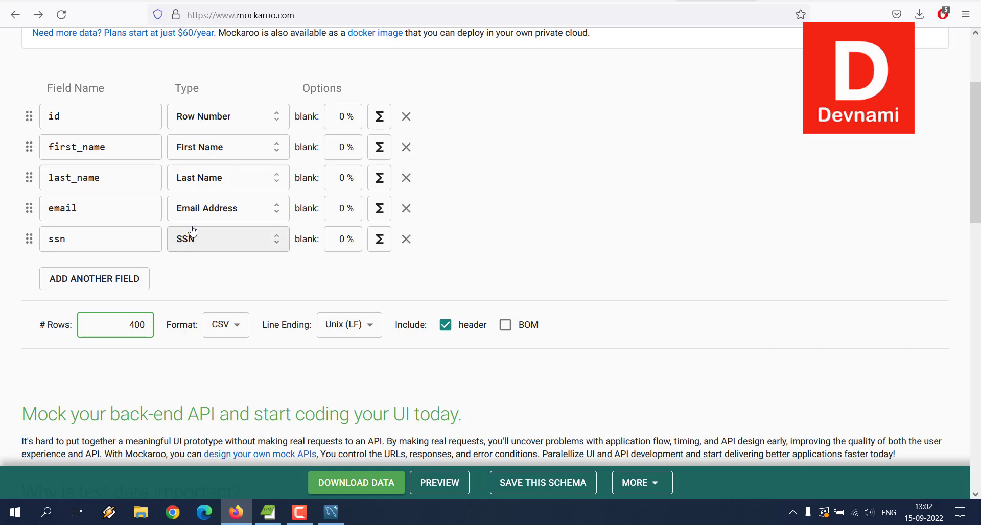
left_click(452, 485)
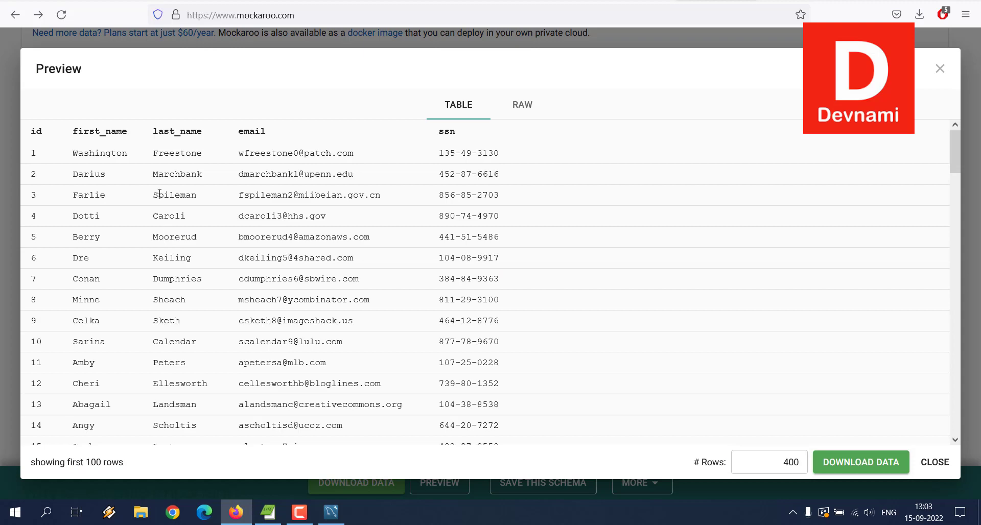
Examine the previewed rows and their id, name, email and ssn columns.
left_click_drag(34, 134, 521, 302)
left_click(521, 302)
left_click_drag(443, 156, 521, 323)
left_click(521, 323)
scroll(458, 219, "down", 2)
scroll(458, 220, "down", 13)
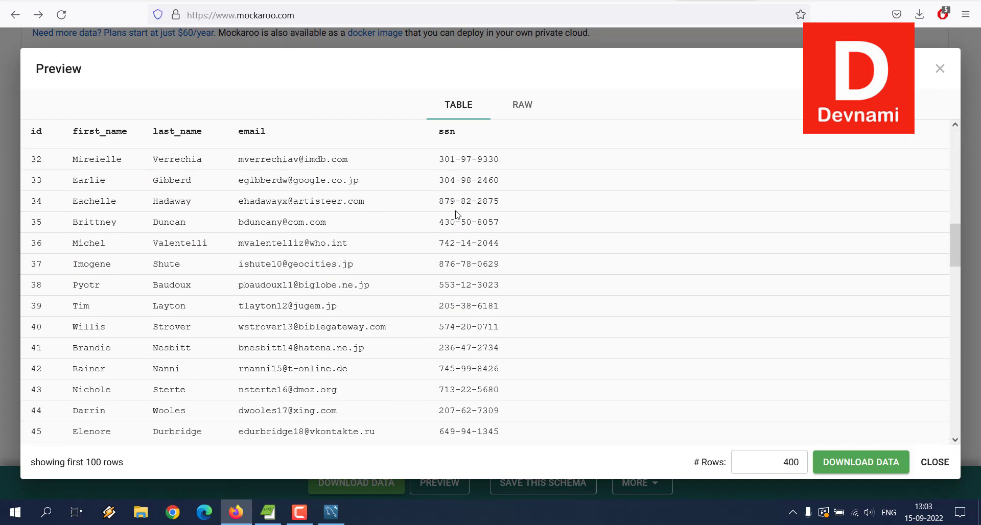
scroll(76, 174, "up", 14)
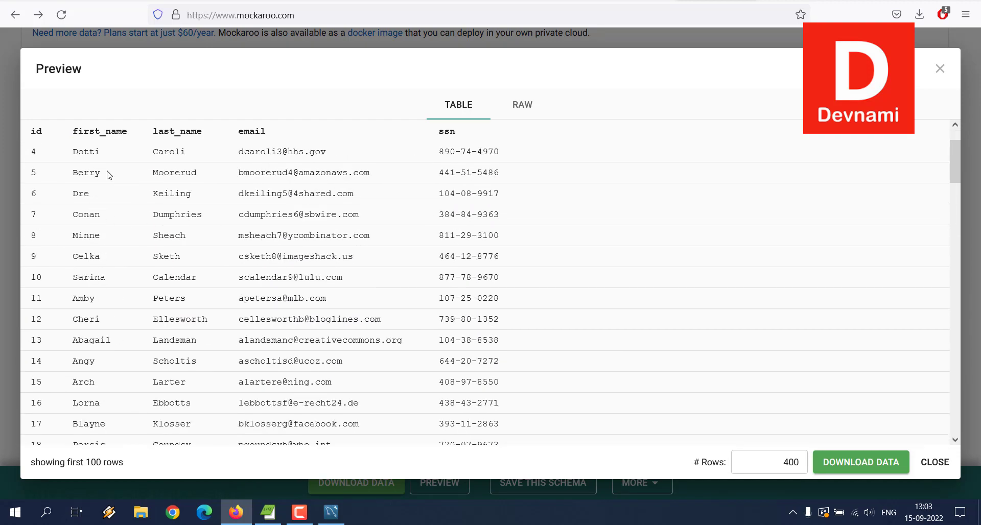
Close the data preview and download the generated mock data as a CSV file.
scroll(239, 182, "up", 1)
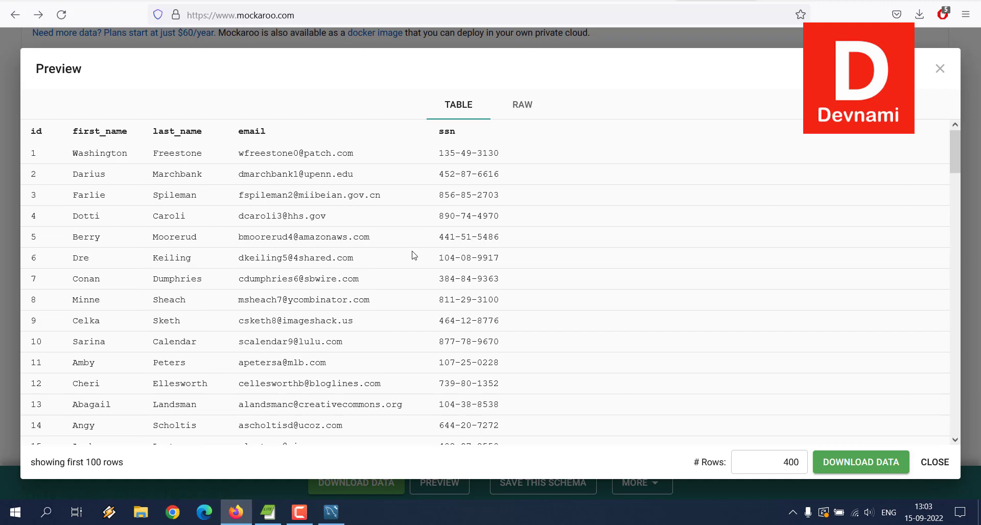
left_click(934, 462)
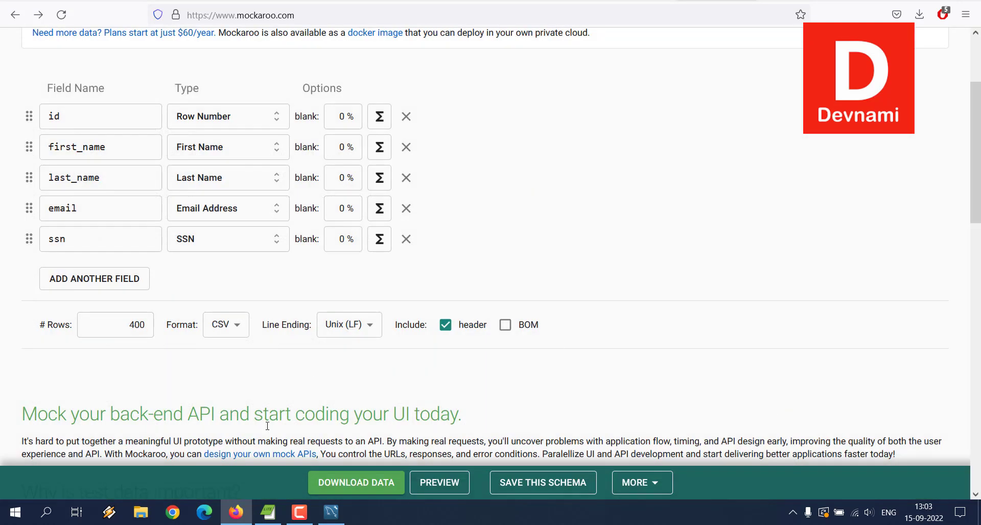
left_click(360, 480)
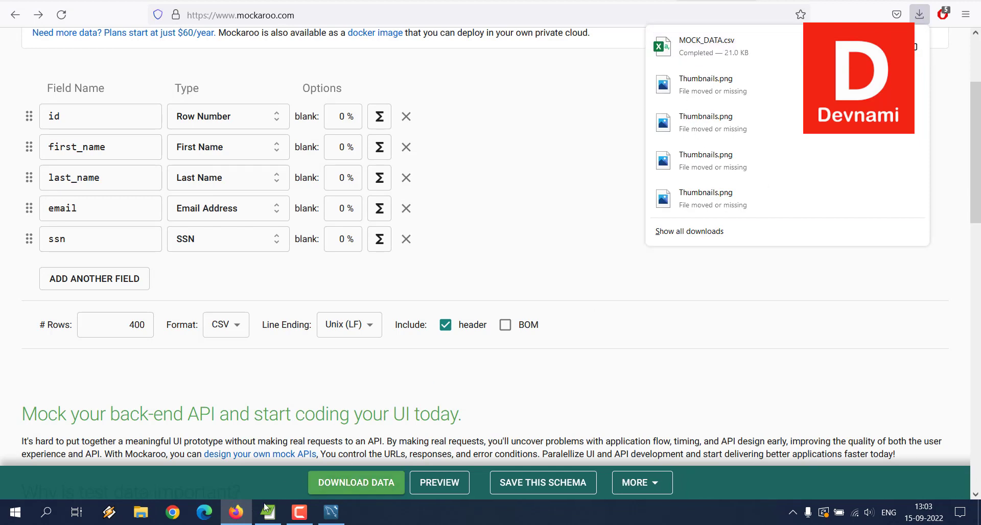
Rename the downloaded MOCK_DATA.csv on the desktop to users.csv and move its icon to a nearby free spot.
left_click(244, 513)
left_click(331, 511)
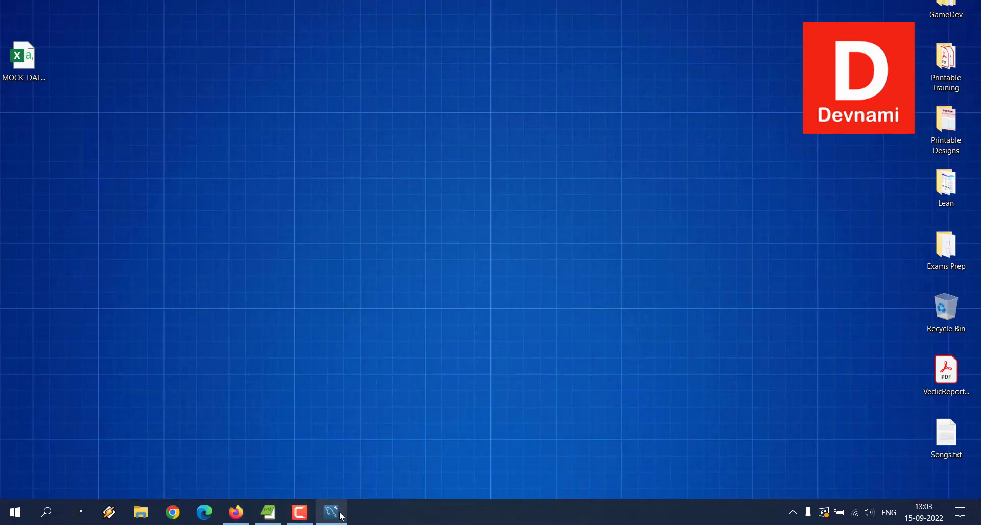
left_click(34, 79)
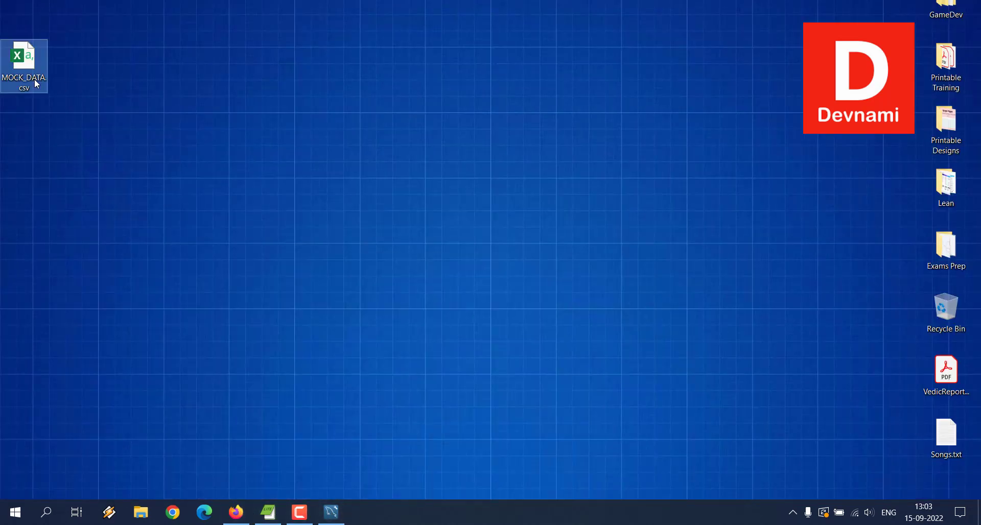
right_click(35, 82)
left_click(81, 363)
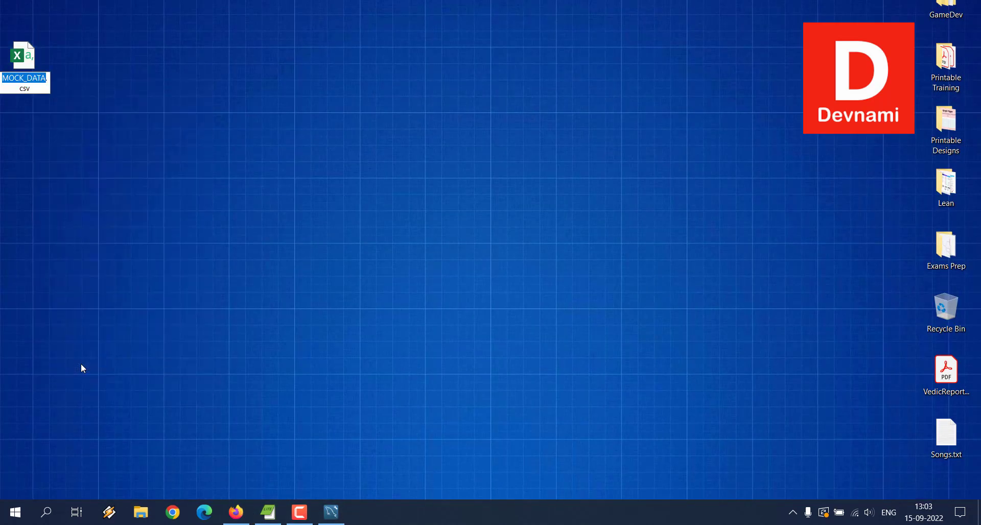
type("users")
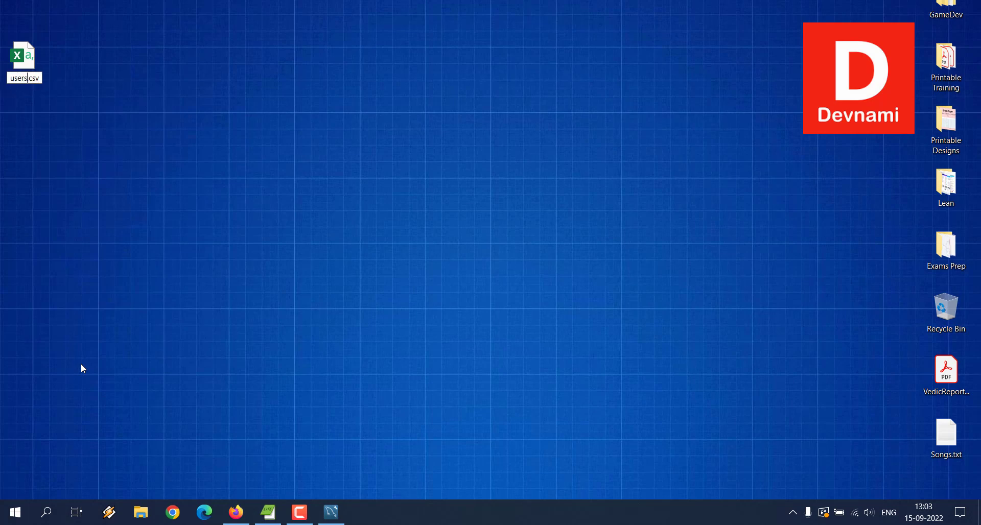
key("Return")
left_click_drag(40, 85, 90, 135)
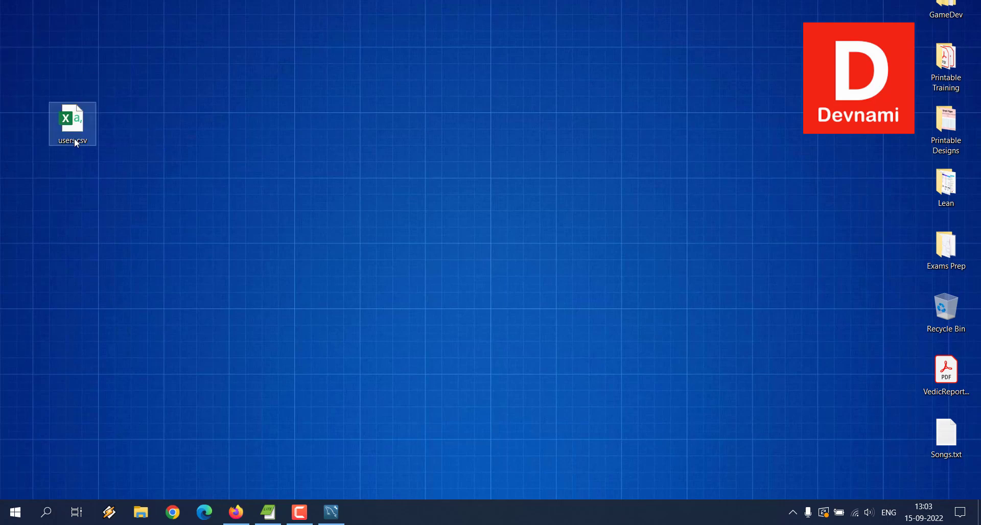
Switch to MySQL Workbench, start a table data import for demodb's tables, and choose users.csv from the Desktop as the source file.
left_click(332, 516)
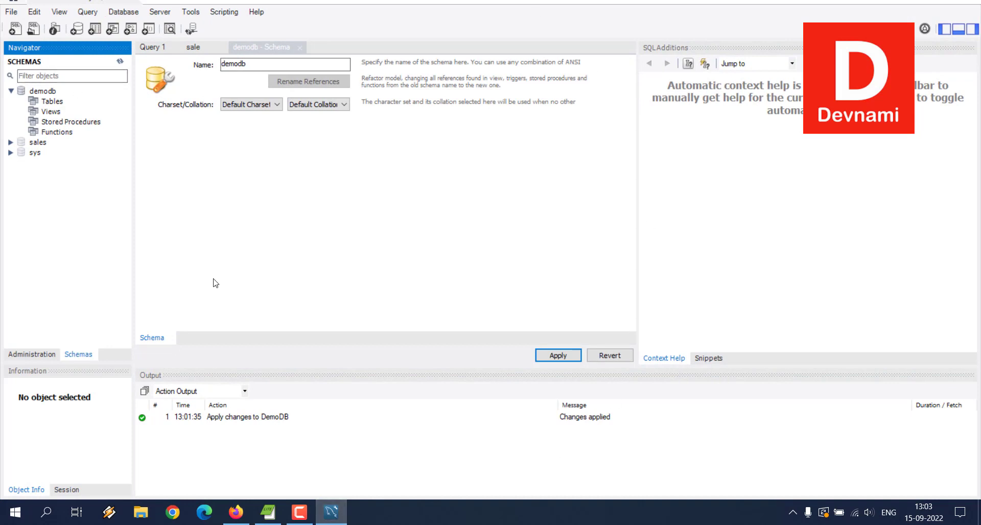
left_click(51, 104)
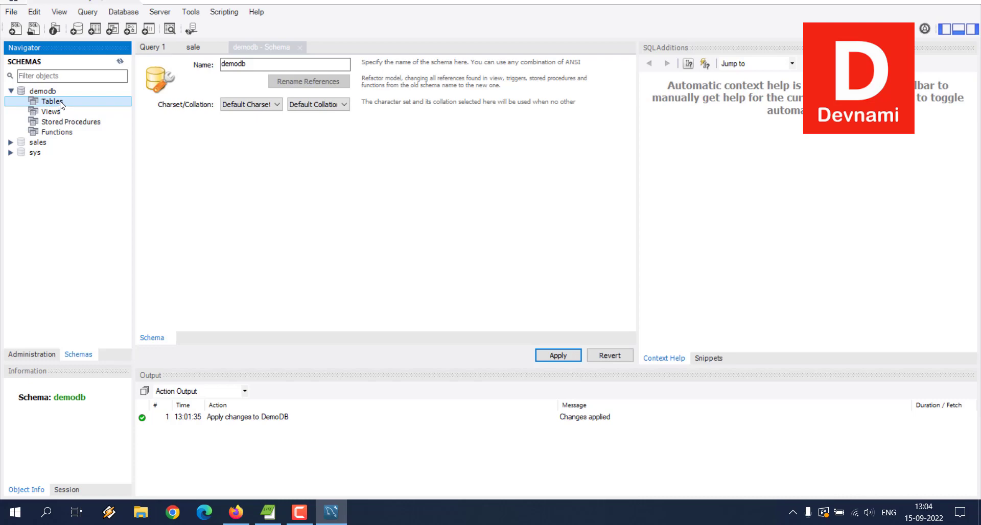
right_click(62, 105)
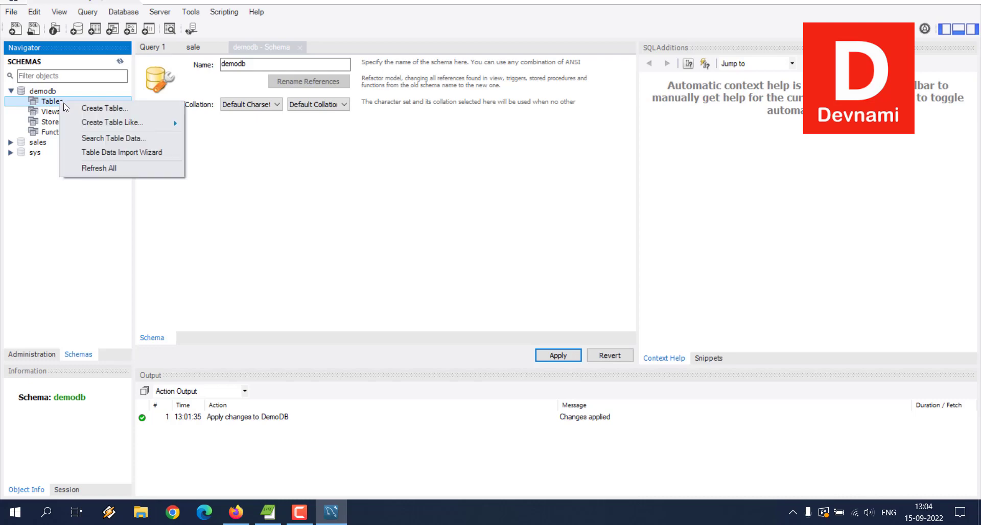
left_click(121, 155)
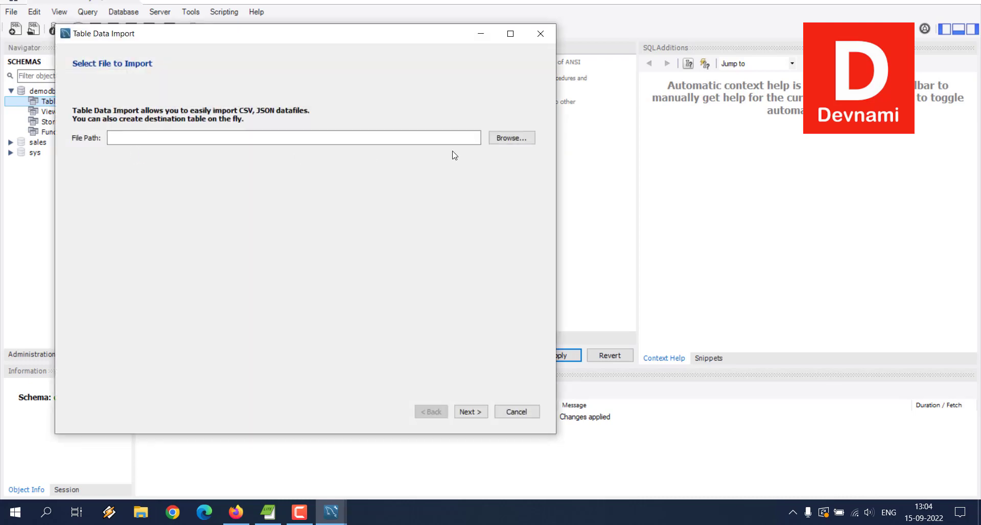
left_click(514, 143)
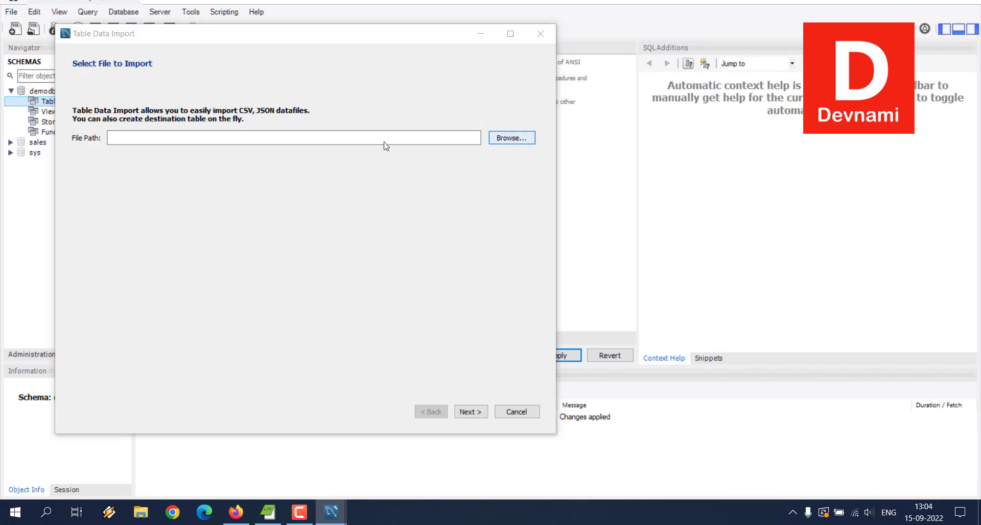
left_click(222, 225)
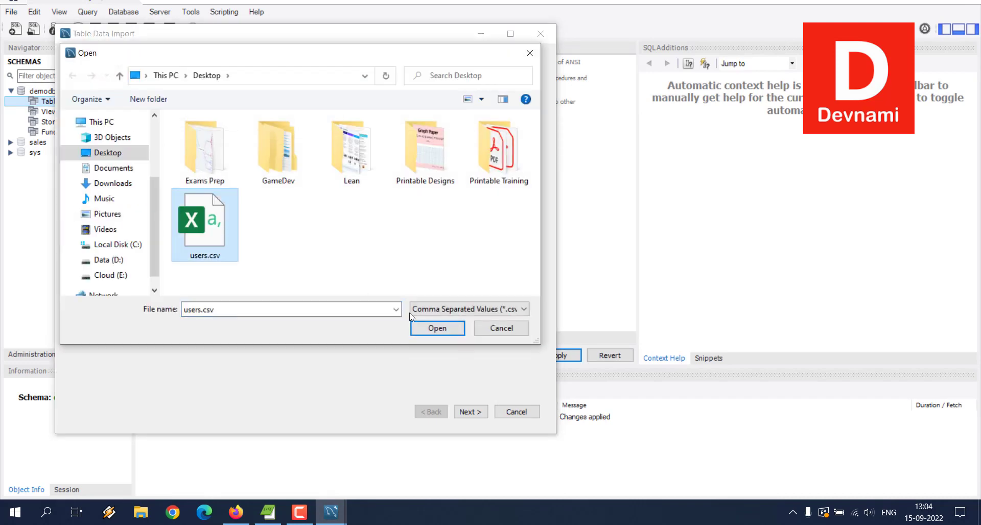
left_click(435, 328)
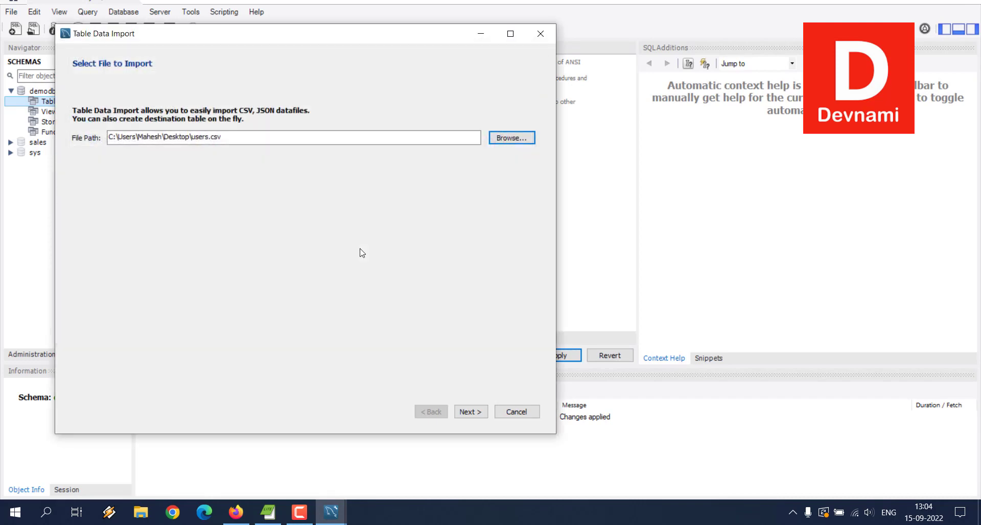
Set the import destination to a new table named users in the demodb schema.
left_click(468, 410)
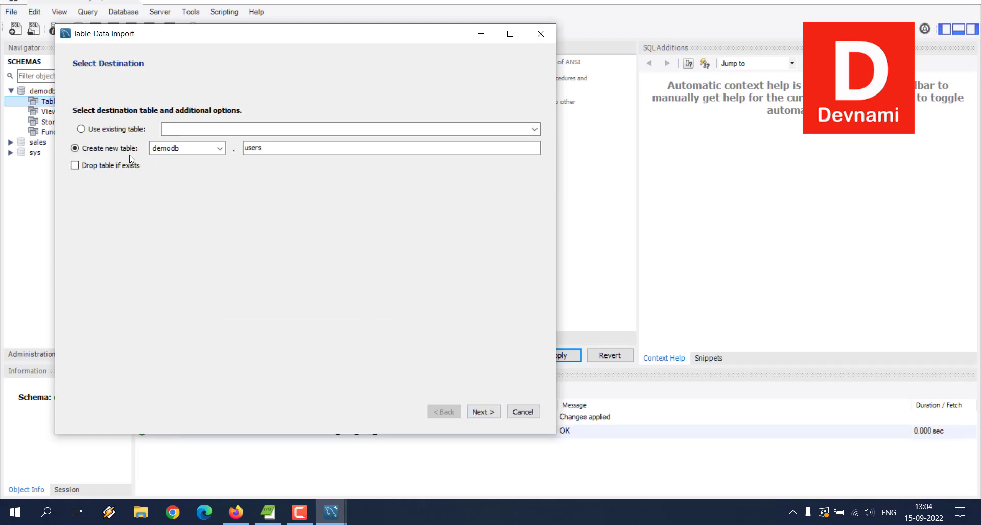
left_click(262, 147)
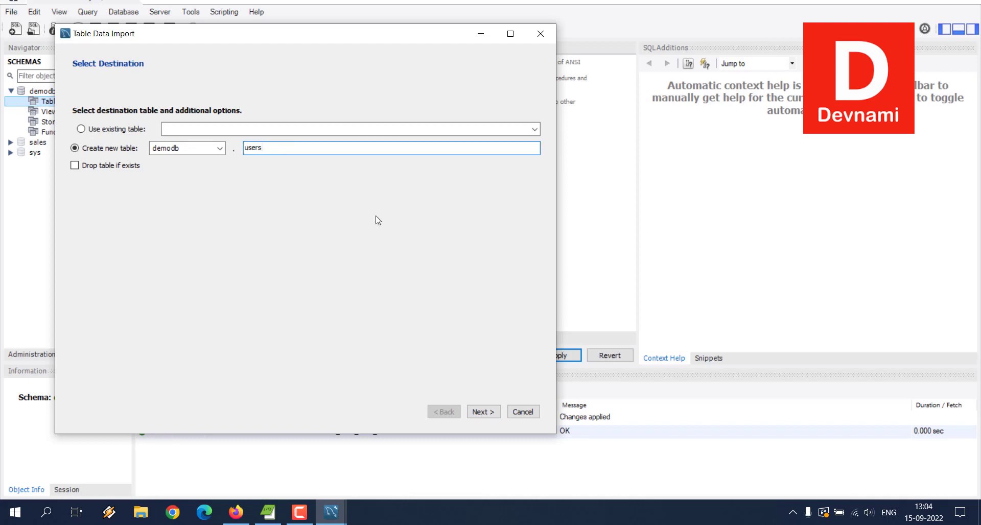
left_click(483, 412)
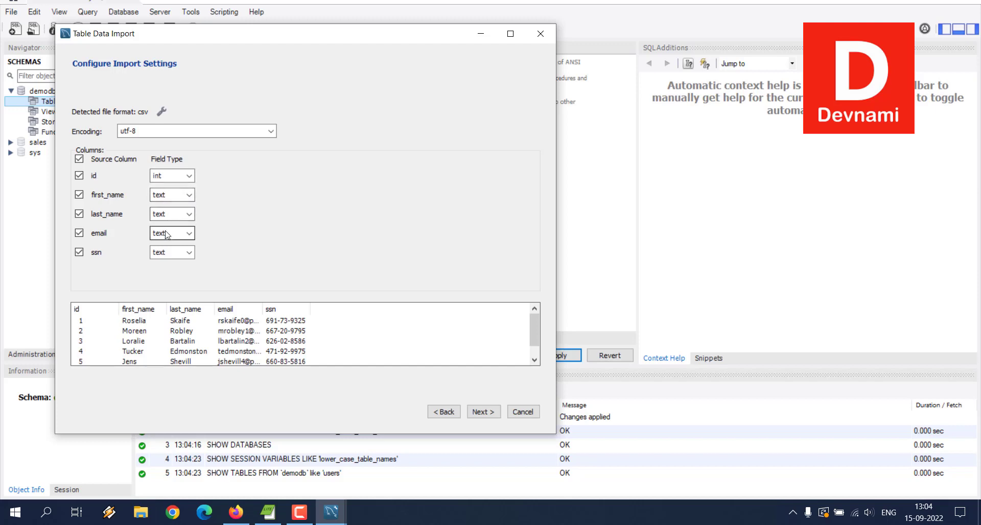
Check the ssn column's field type options and the sample rows, and accept the import settings with utf-8 encoding.
left_click(185, 253)
mouse_move(190, 278)
left_mouse_down()
mouse_move(192, 290)
mouse_move(190, 265)
left_mouse_up()
left_click(224, 263)
mouse_move(533, 341)
left_mouse_down()
mouse_move(537, 356)
mouse_move(540, 327)
mouse_move(535, 354)
left_mouse_up()
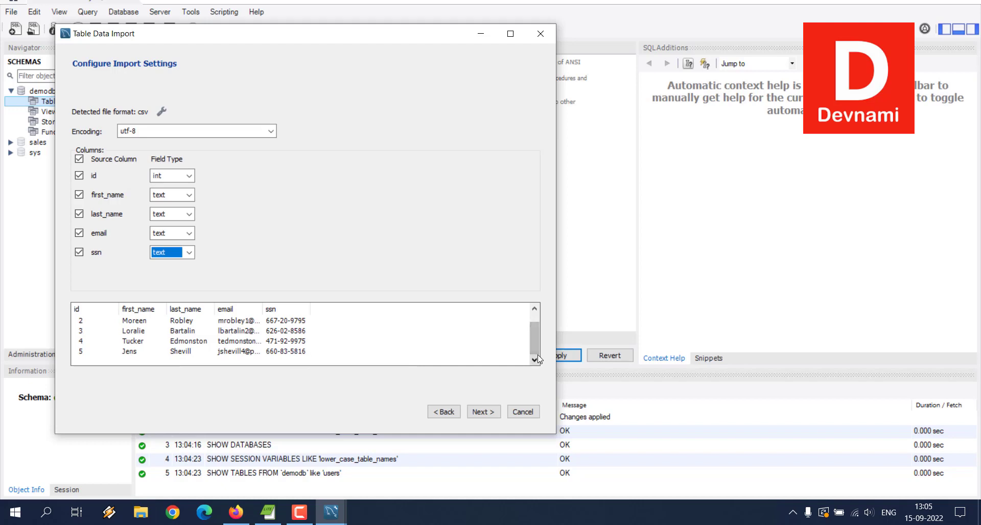
left_click(483, 413)
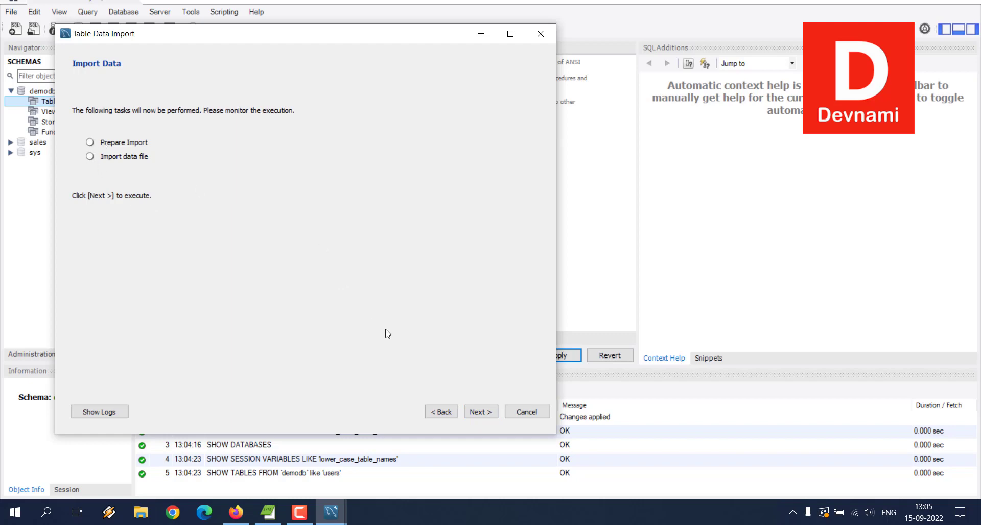
Run the import of users.csv into demodb and finish the wizard.
left_click(480, 410)
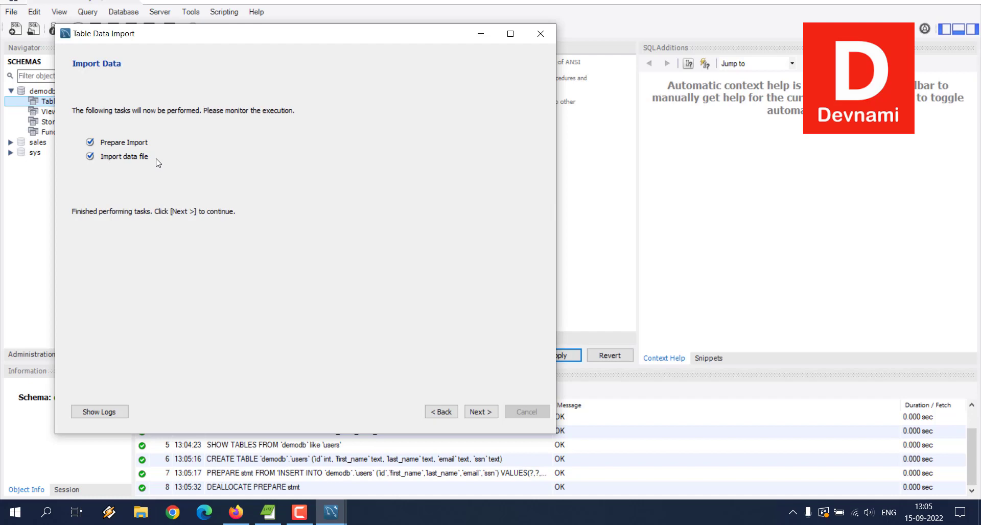
left_click(479, 412)
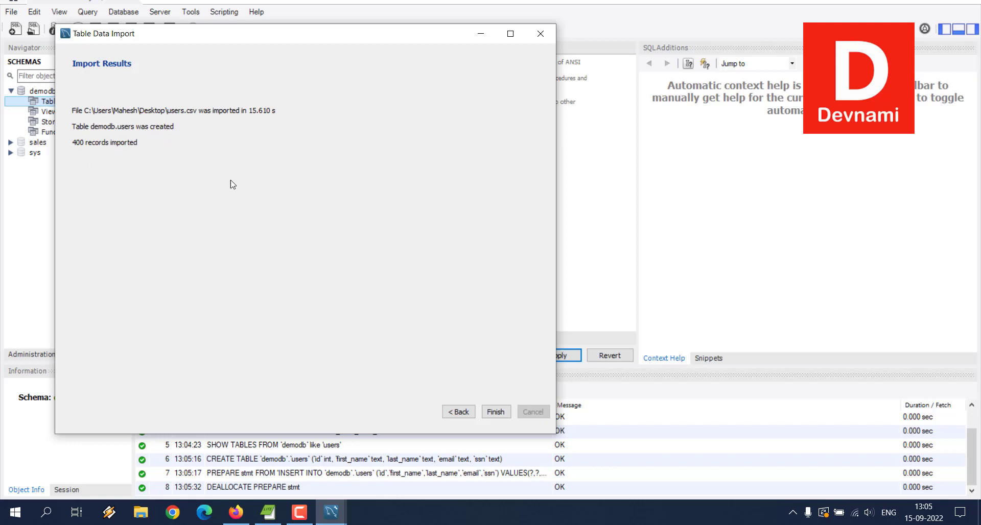
left_click(494, 414)
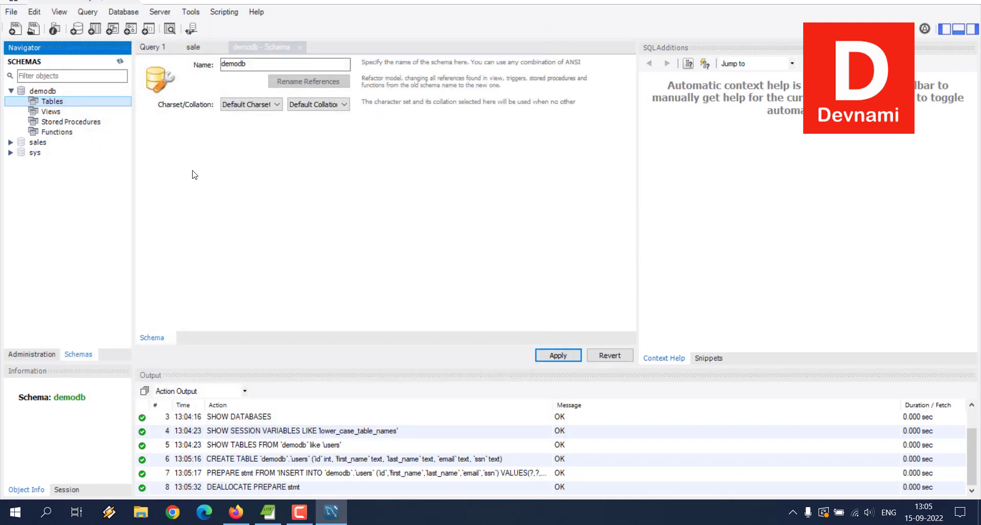
Refresh the schema list and expand the tables of demodb.
right_click(62, 105)
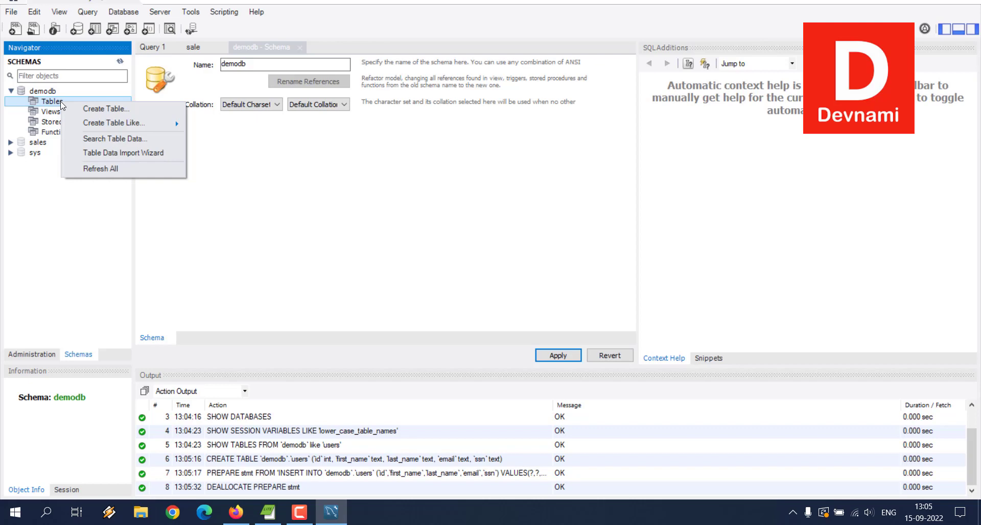
left_click(44, 101)
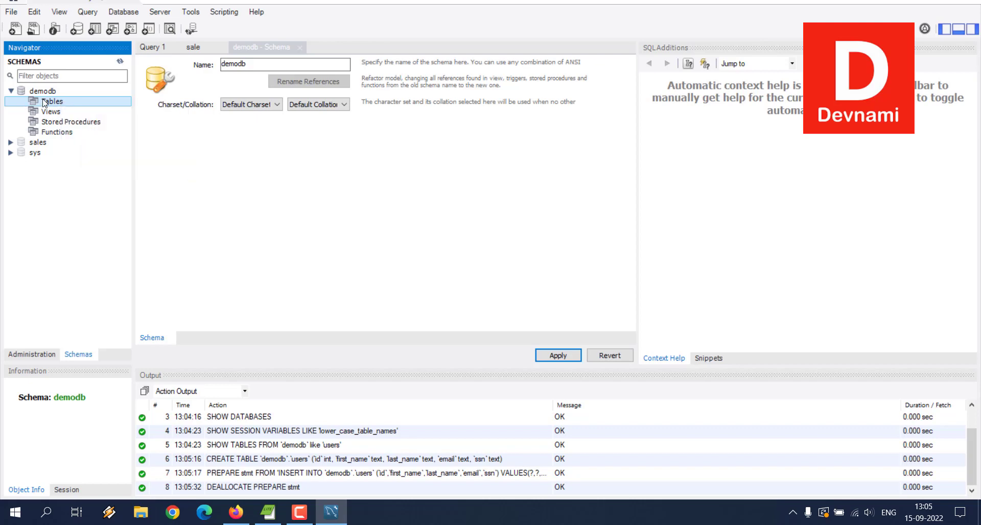
right_click(43, 101)
left_click(77, 166)
left_click(23, 102)
Select the imported users table and check its column names and types.
left_click(63, 113)
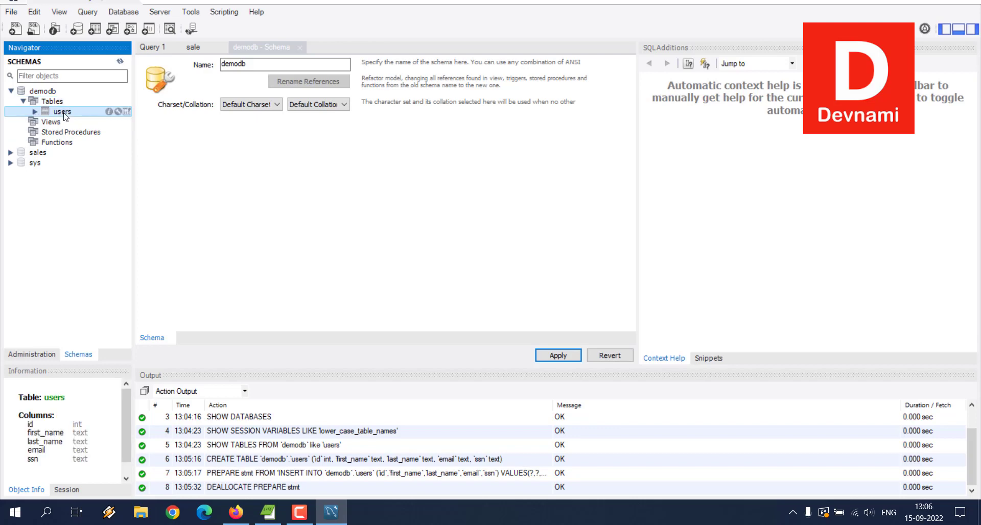
right_click(64, 114)
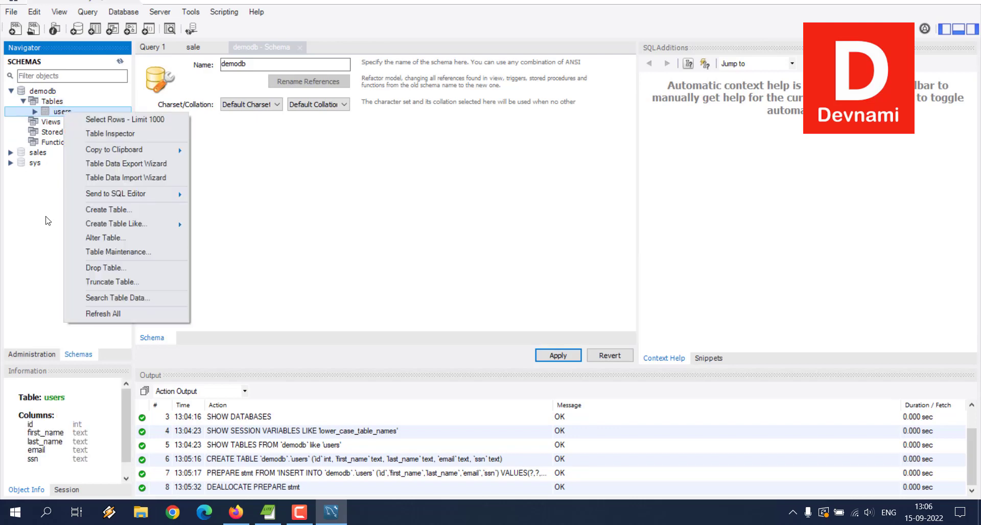
left_click(47, 222)
left_click(53, 112)
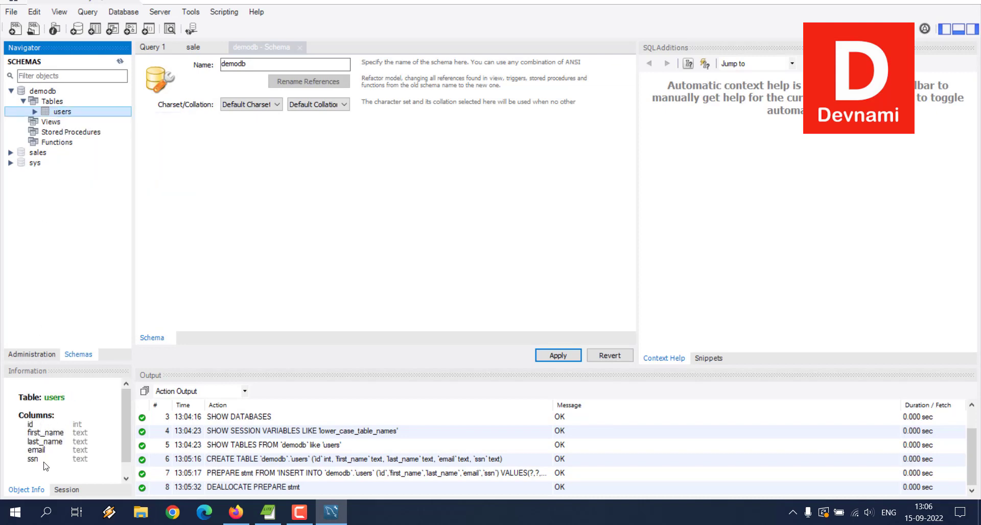
Close the demodb schema and sale tabs and query the users table's rows with a limit of 1000.
left_click(300, 49)
left_click(223, 48)
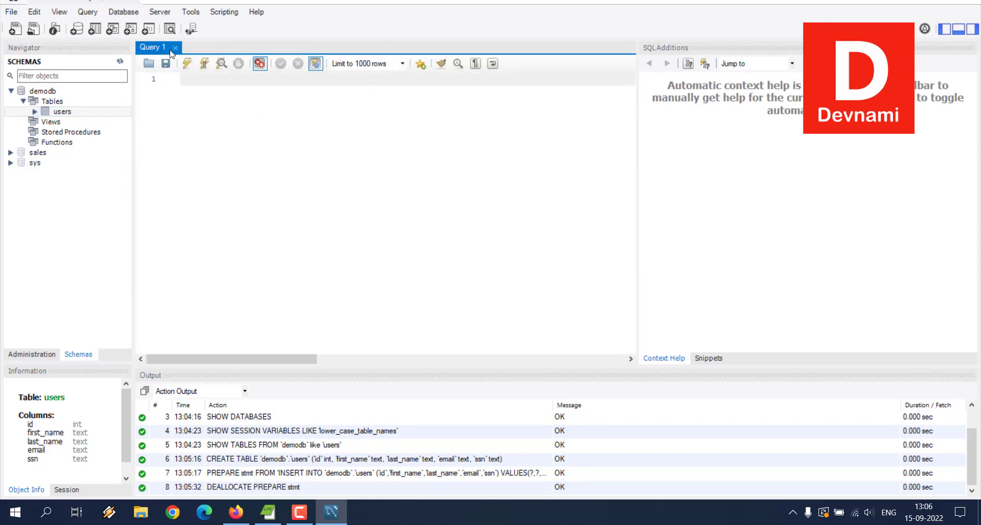
right_click(81, 113)
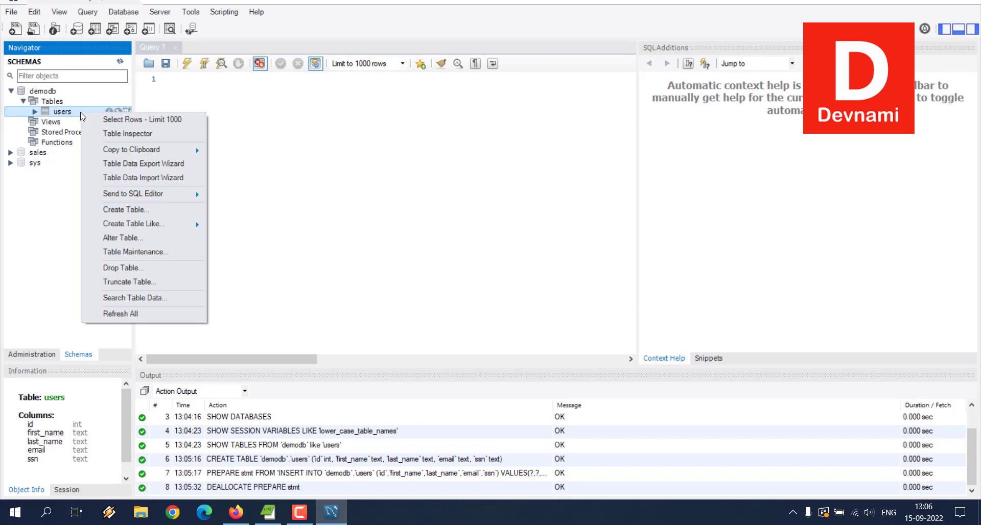
left_click(165, 119)
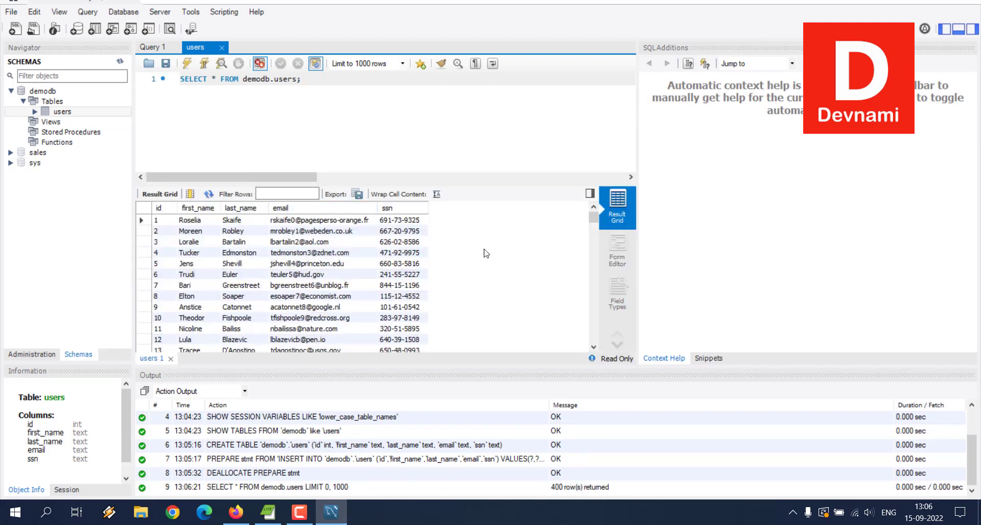
Look through the users query results to the last row and return to the first row.
scroll(219, 242, "down", 16)
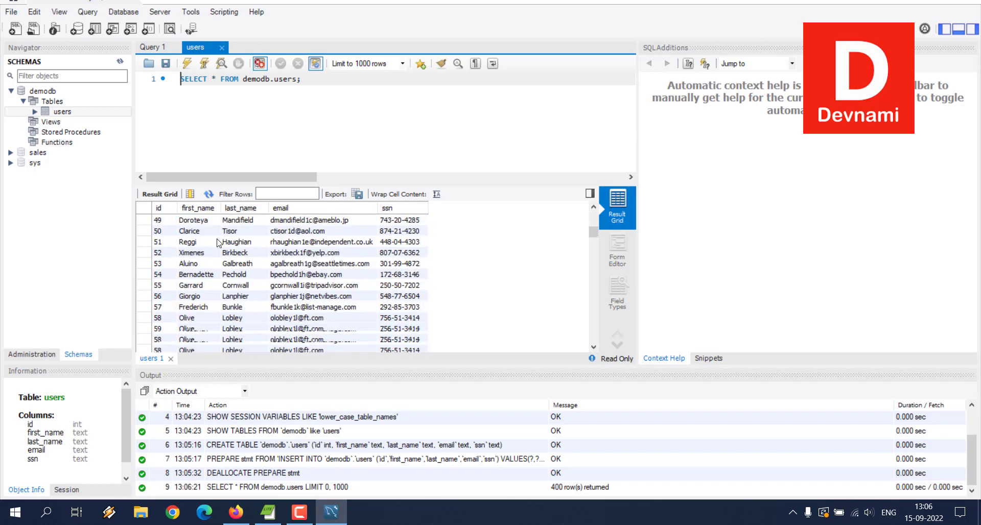
scroll(219, 242, "down", 5)
left_click_drag(593, 236, 595, 371)
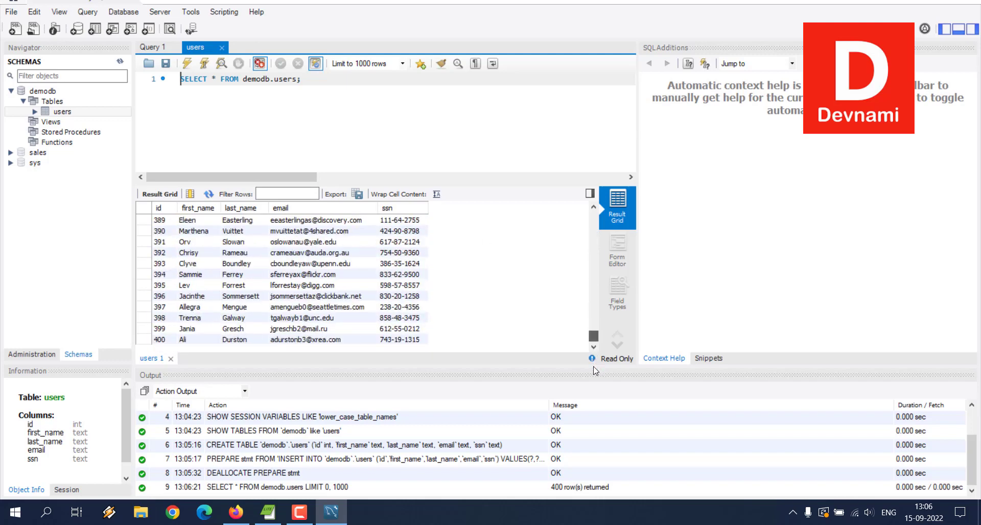
left_click_drag(593, 335, 593, 204)
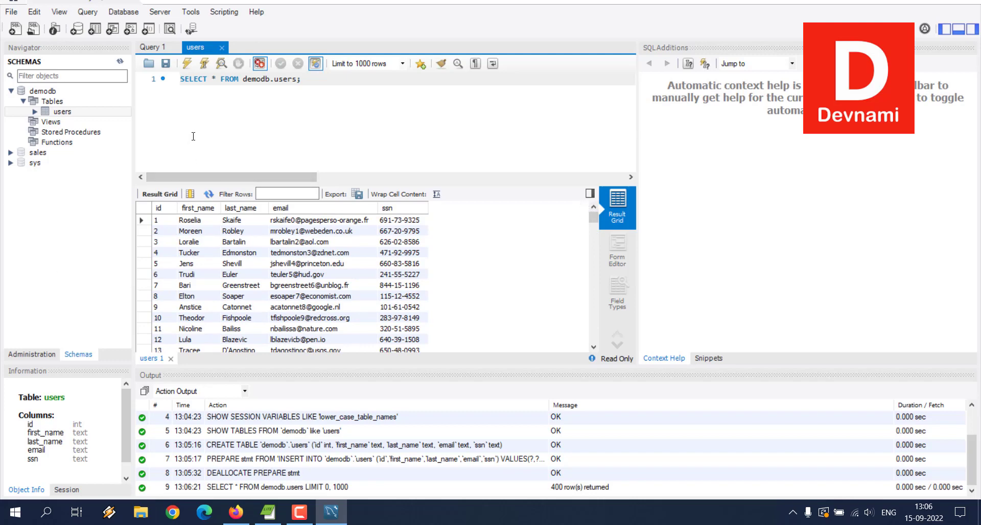
right_click(81, 111)
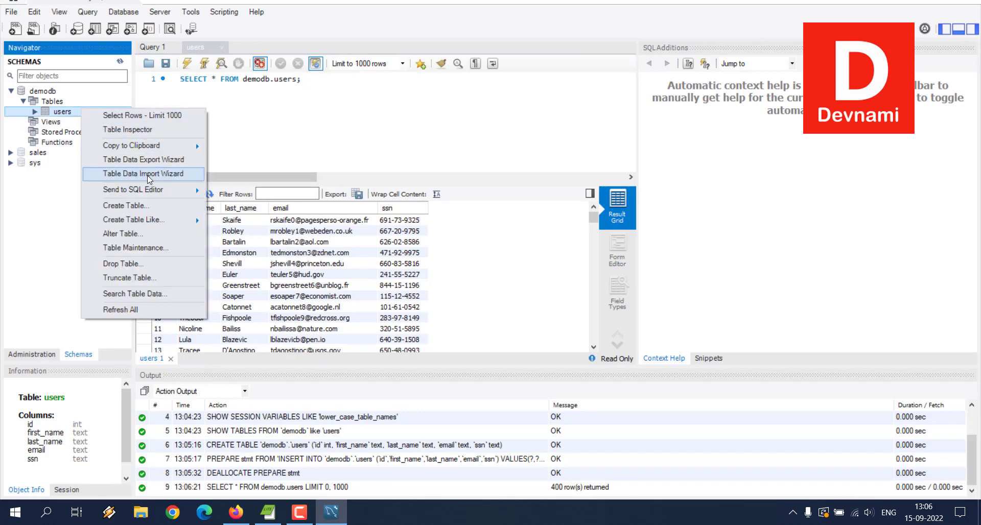
left_click(304, 176)
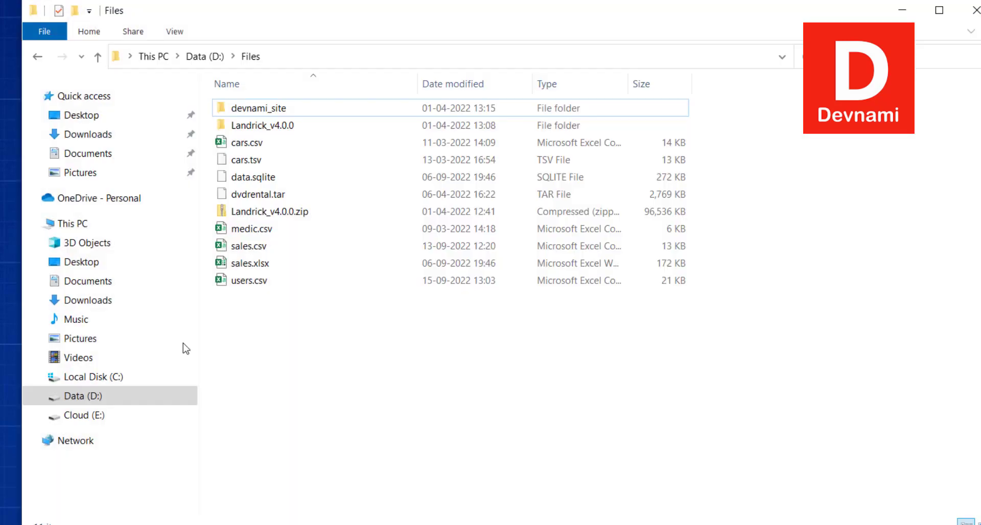
Select sales.csv in File Explorer's D:\Files folder.
left_click(252, 251)
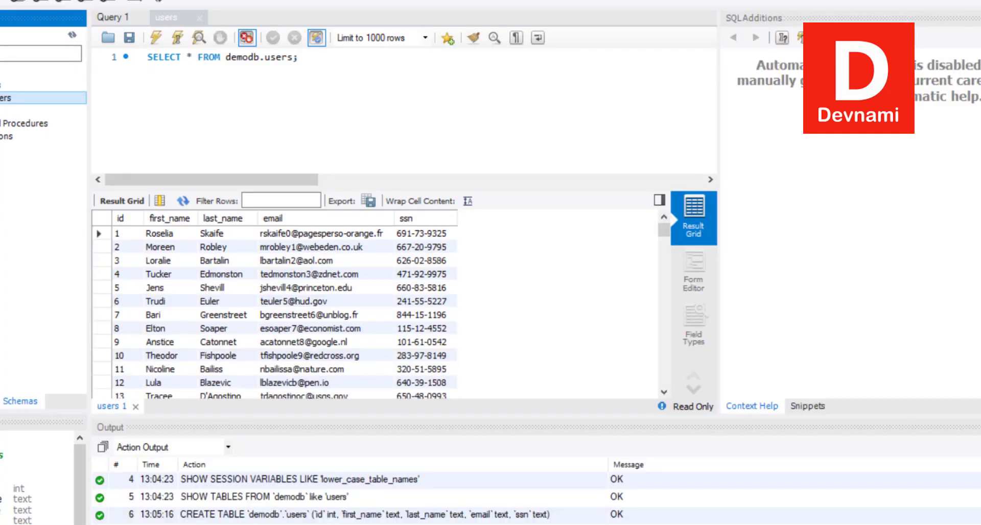
left_click(26, 118)
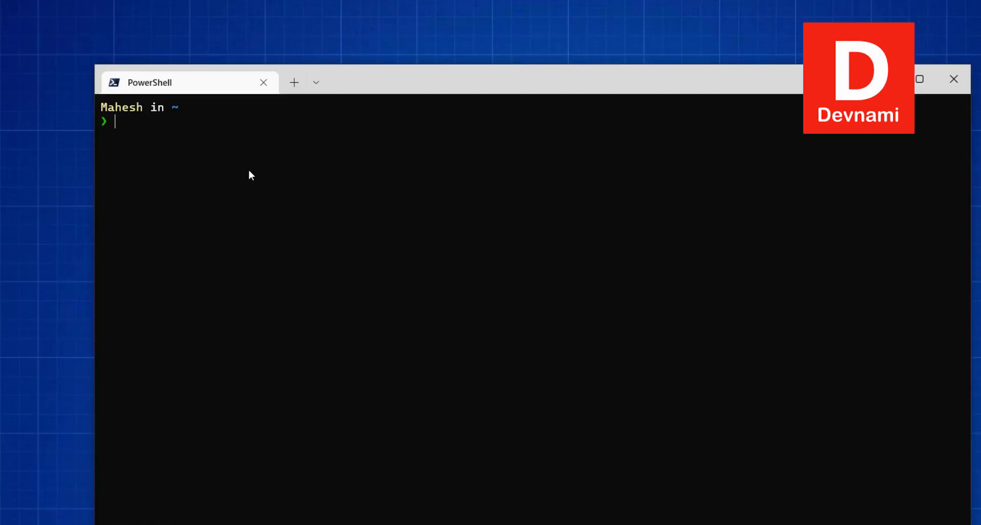
Log in to the MySQL client as root in PowerShell with mysql -u root -p, entering the account password.
type("mysql -u root -p")
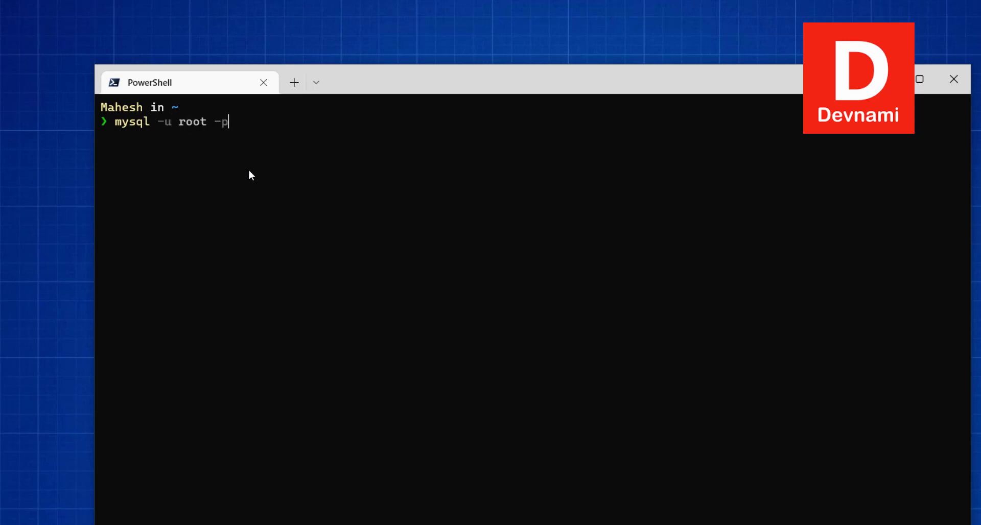
key("Return")
type("***")
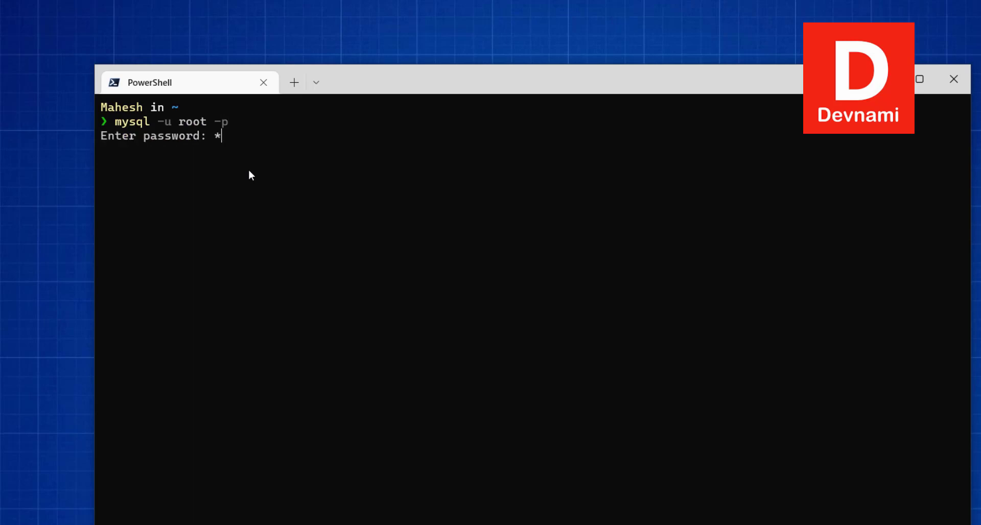
type("*****")
key("Return")
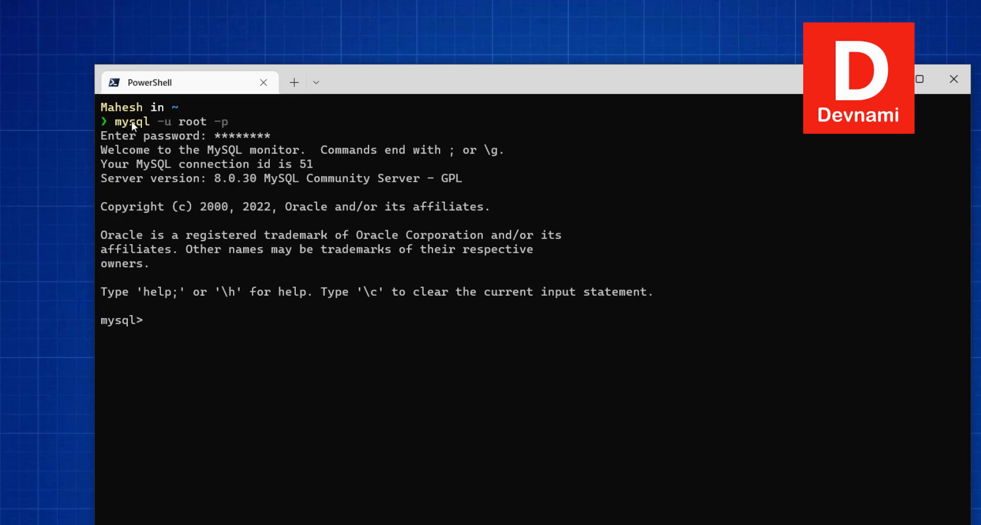
type("set global local")
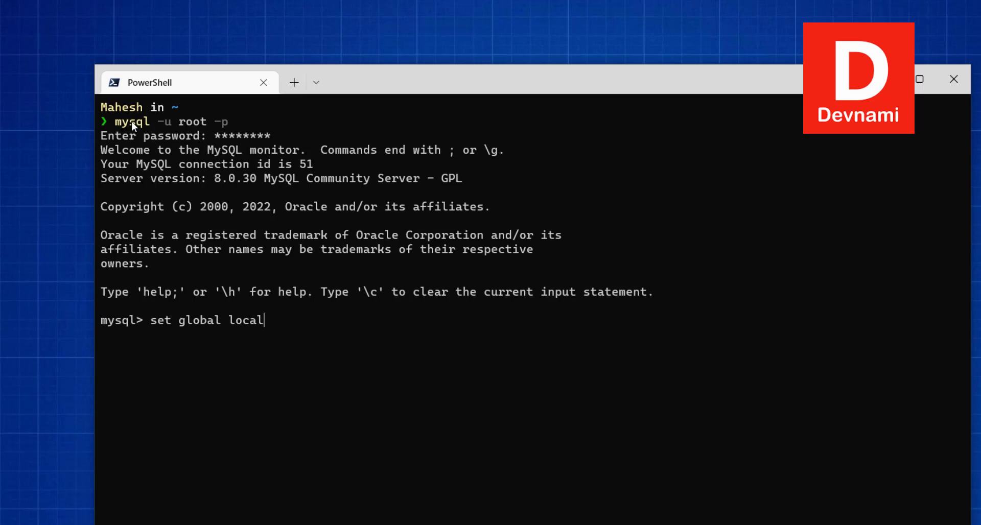
type("_inline=true")
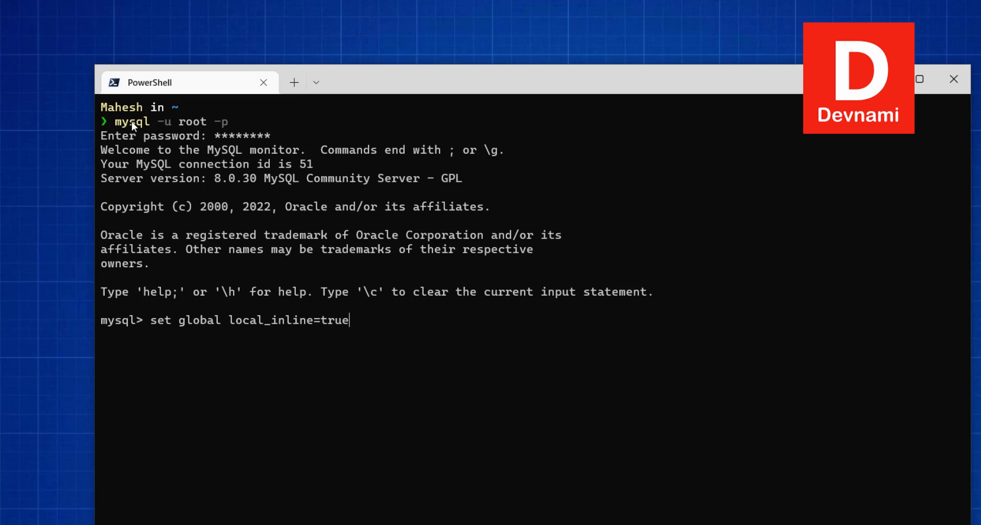
type(";")
key("BackSpace")
key("BackSpace")
key("BackSpace")
key("BackSpace")
key("BackSpace")
key("BackSpace")
key("BackSpace")
key("BackSpace")
key("BackSpace")
key("BackSpace")
key("BackSpace")
key("BackSpace")
key("BackSpace")
key("BackSpace")
key("BackSpace")
key("BackSpace")
key("BackSpace")
key("BackSpace")
key("BackSpace")
key("BackSpace")
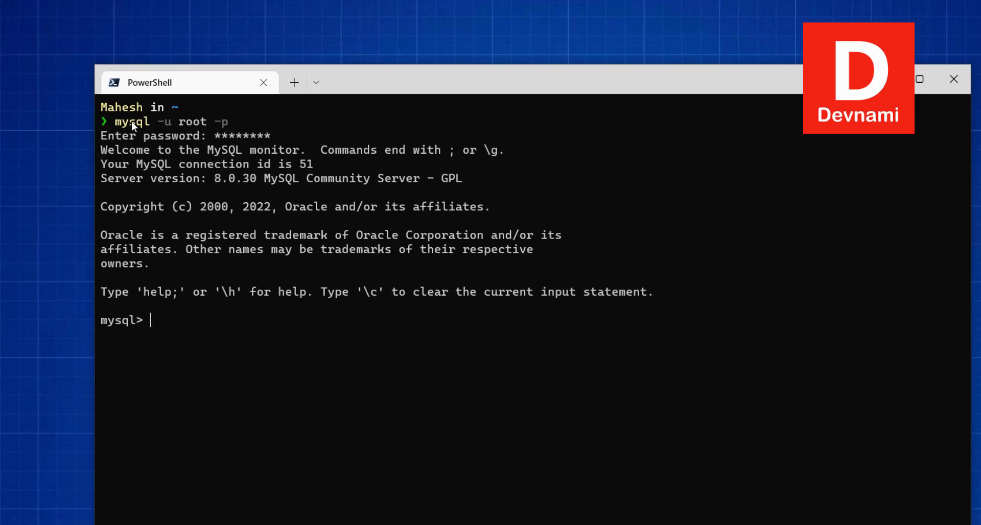
Exit the MySQL client with exit; and clear the terminal.
type("exitl")
key("BackSpace")
key("BackSpace")
type("t;")
key("Return")
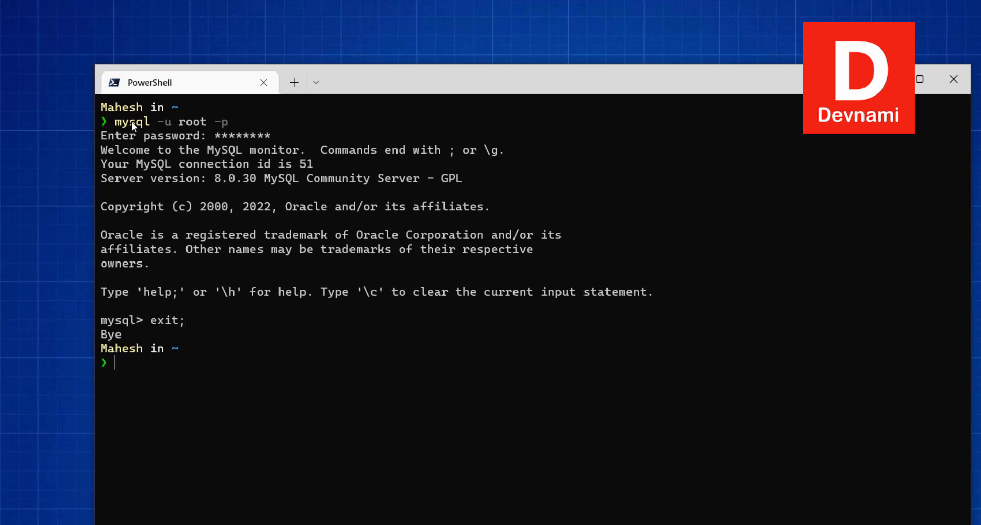
type("cls")
key("Return")
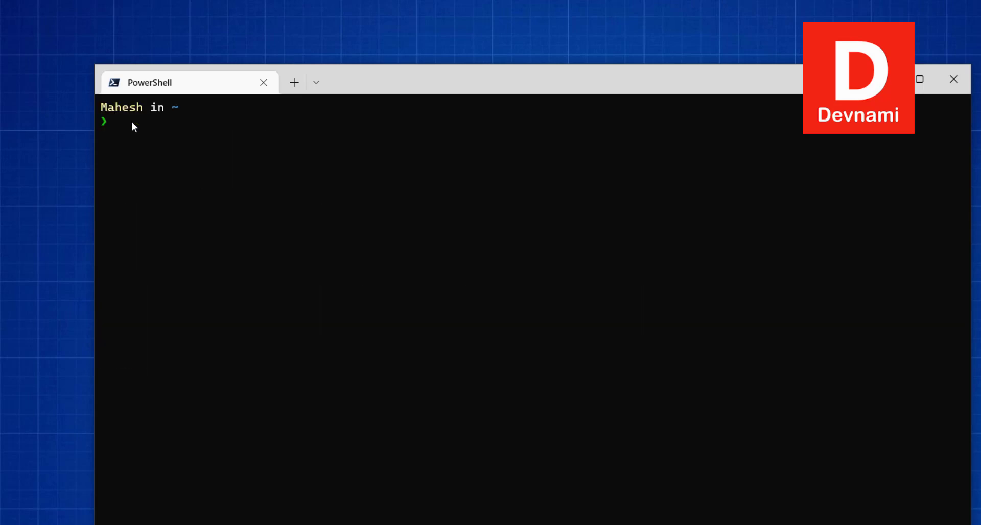
Try to start the MySQL client as root with the --local-infile=1 option.
type("mysql --local")
key("BackSpace")
key("BackSpace")
key("BackSpace")
type("cal")
type("-inline")
type("=1")
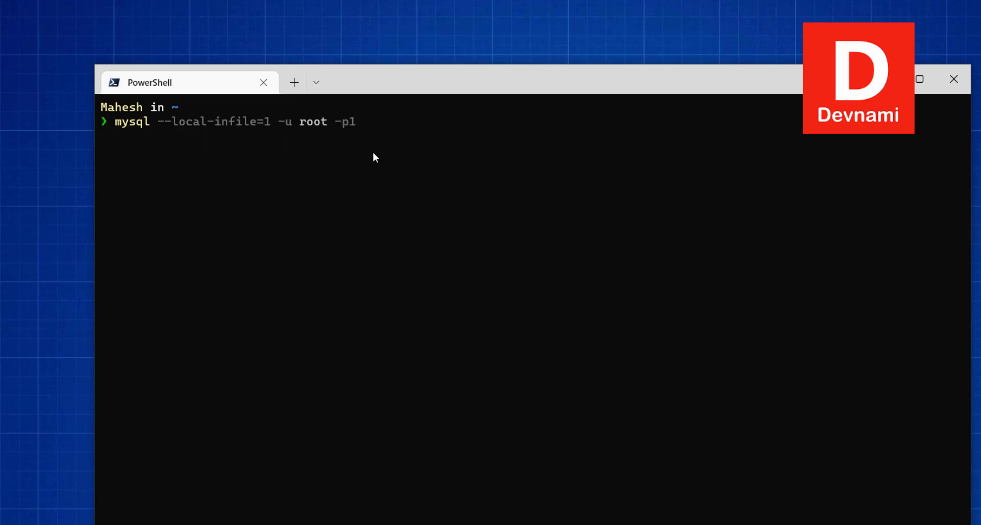
key("Return")
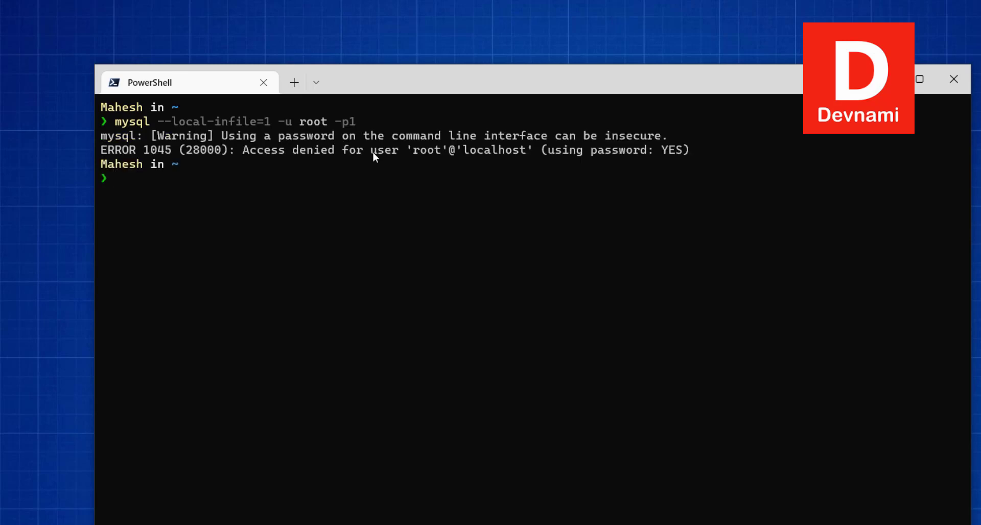
Log in to MySQL as root with --local-infile=1 and -p, enter the account password, and switch to demodb.
key("Up")
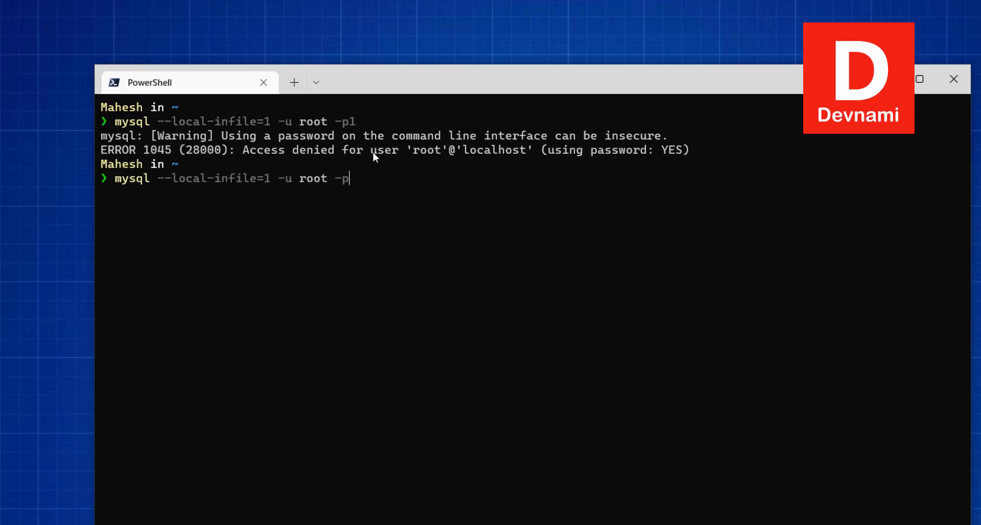
key("Return")
type("**")
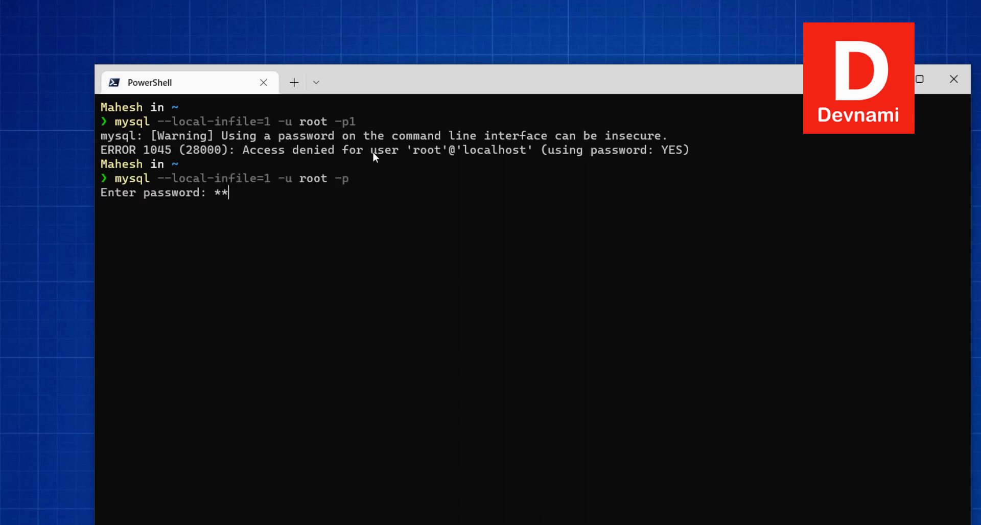
type("******")
key("Return")
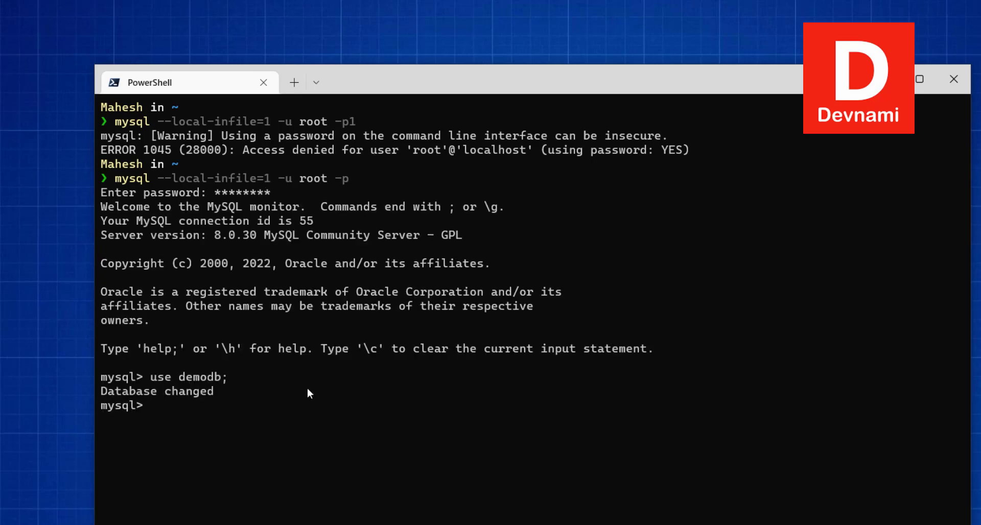
Begin a load data local infile statement and insert the folder path D:\Files copied from File Explorer.
type("load data local infile '")
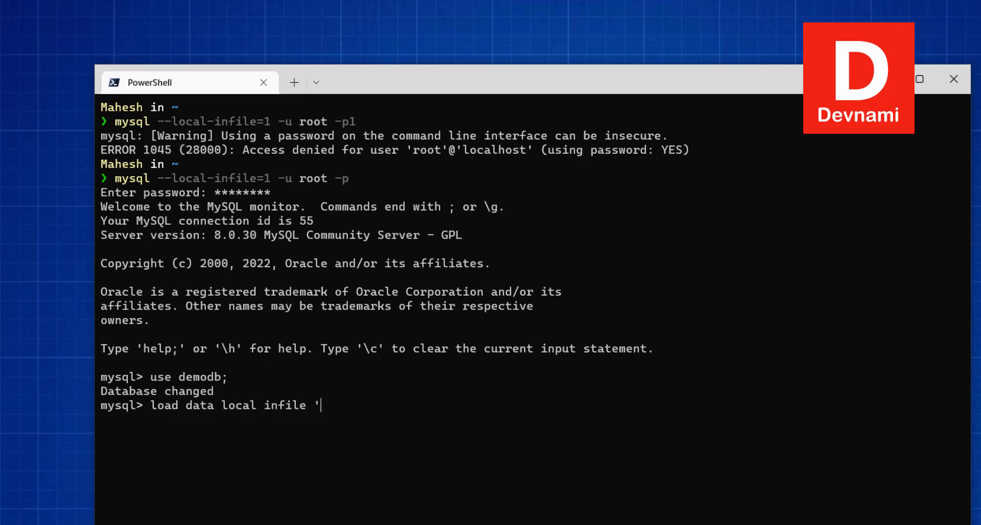
left_click(176, 524)
right_click(304, 90)
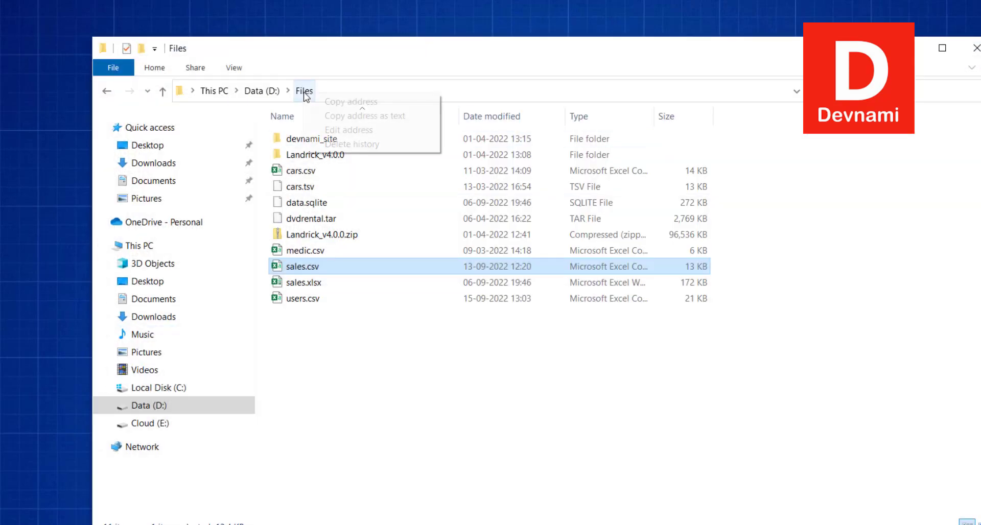
left_click(327, 116)
left_click(914, 49)
key("ctrl+v")
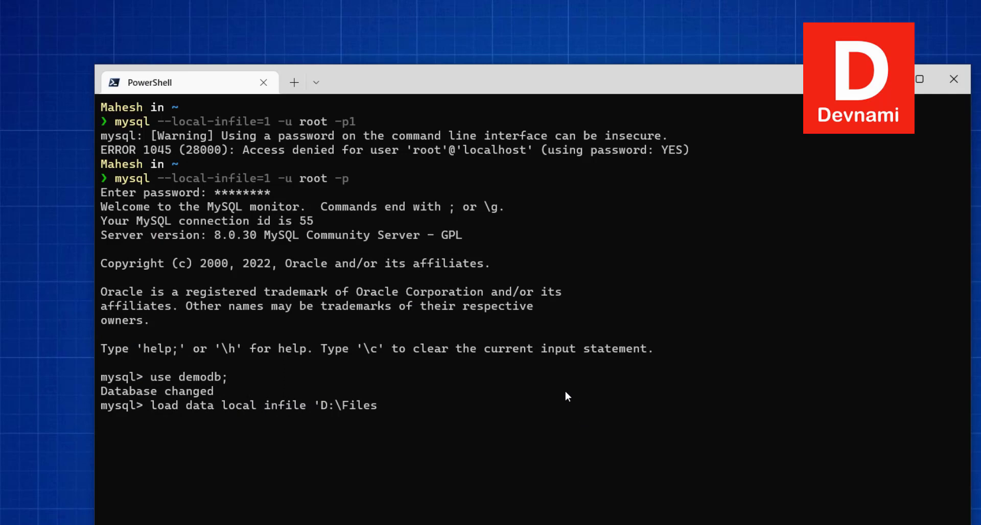
Complete the statement as load data local infile 'D:/Files/sales.csv' into table sales; and run it.
key("Left")
key("Left")
key("BackSpace")
type("/")
key("Right")
key("Right")
key("Right")
type("/sales.csv' into")
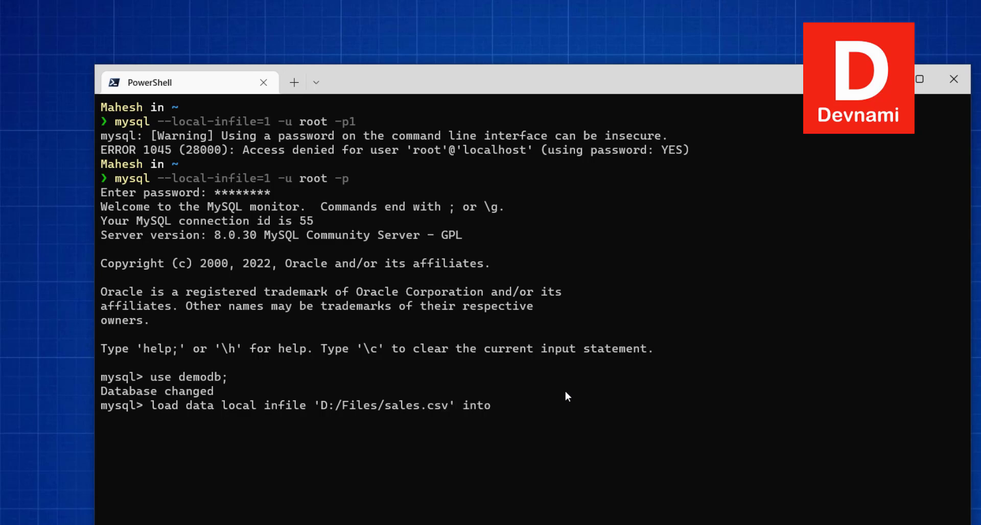
type(" table sales;")
key("Return")
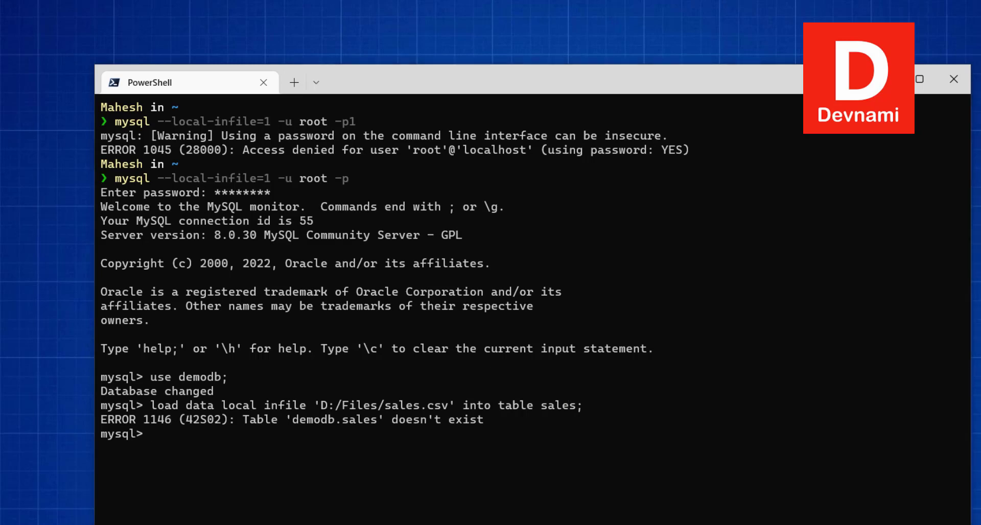
Open sales.csv from the D:\Files folder to check its contents.
left_click(240, 523)
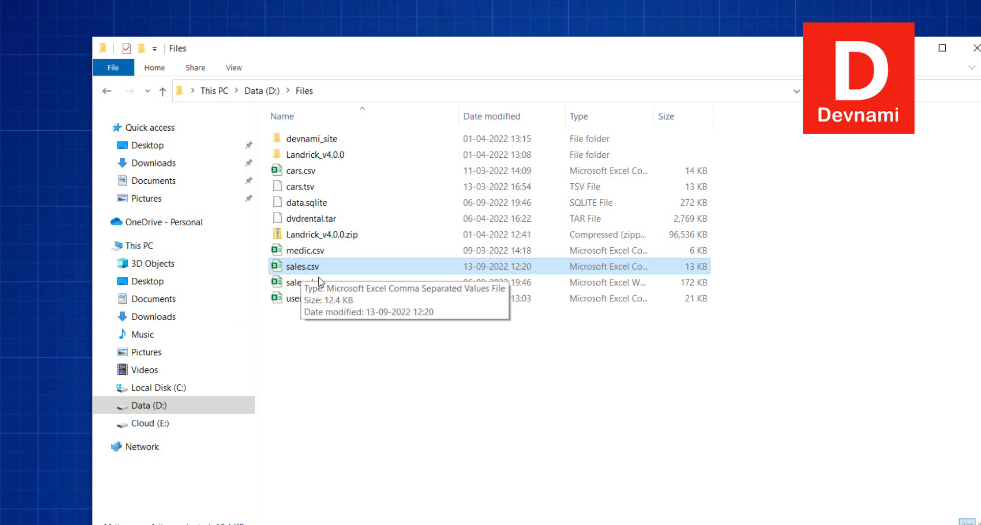
double_click(302, 267)
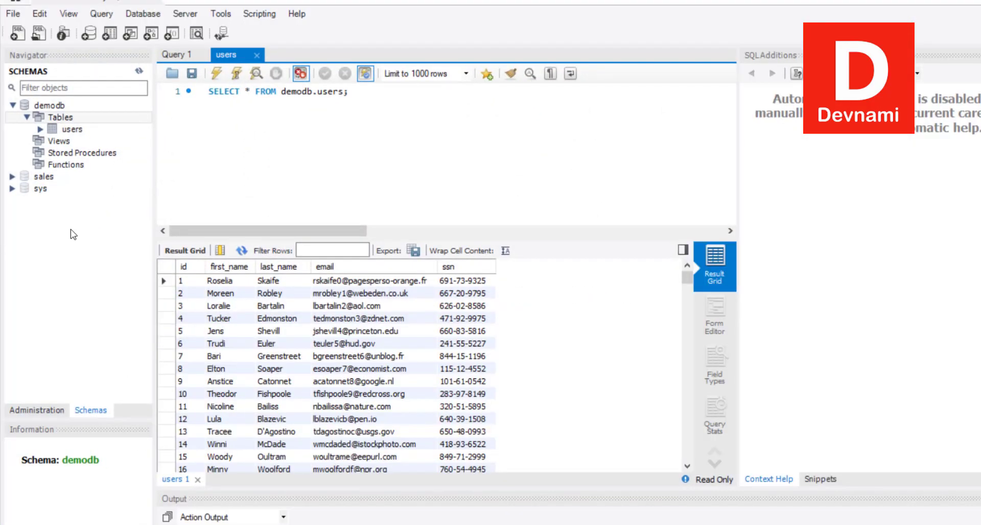
In MySQL Workbench, define a new demodb table named sales with the default charset and bring up its SQL script for review.
right_click(69, 118)
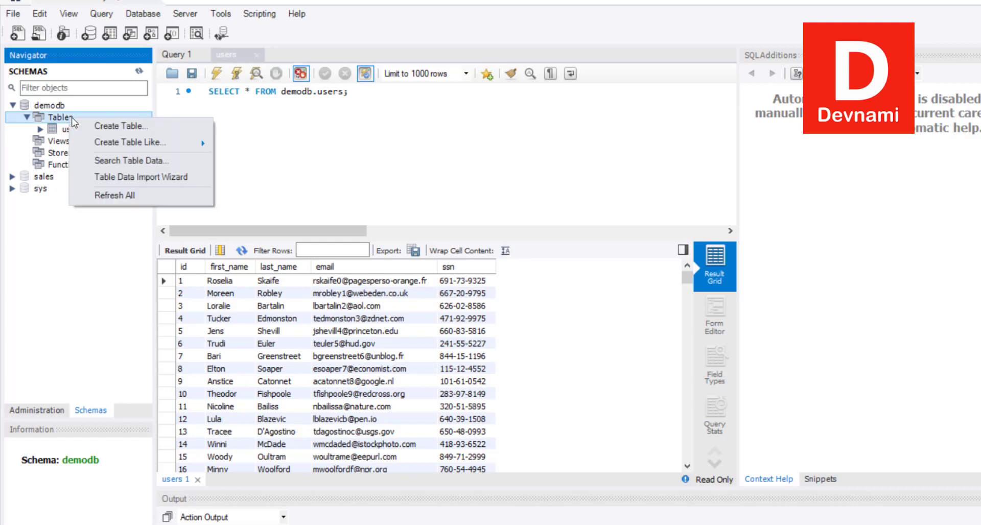
mouse_move(112, 145)
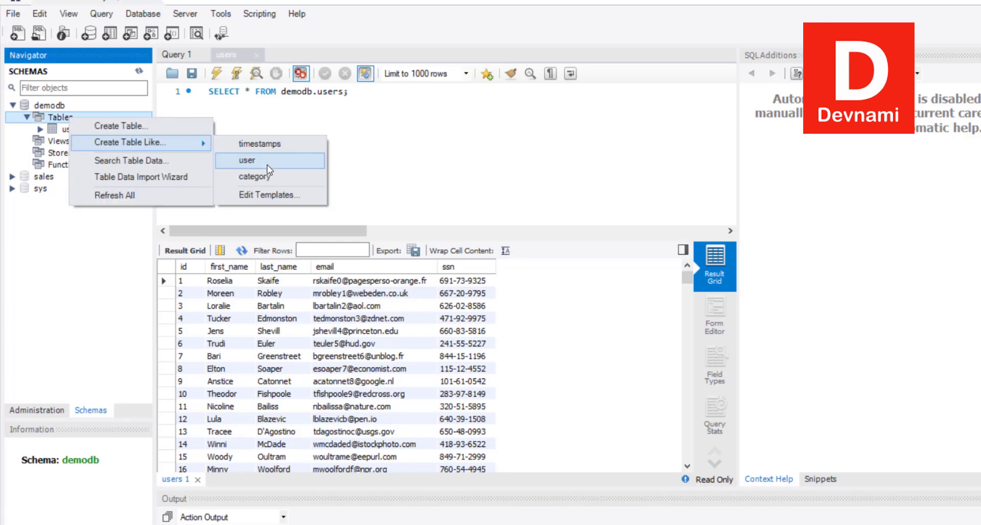
left_click(115, 125)
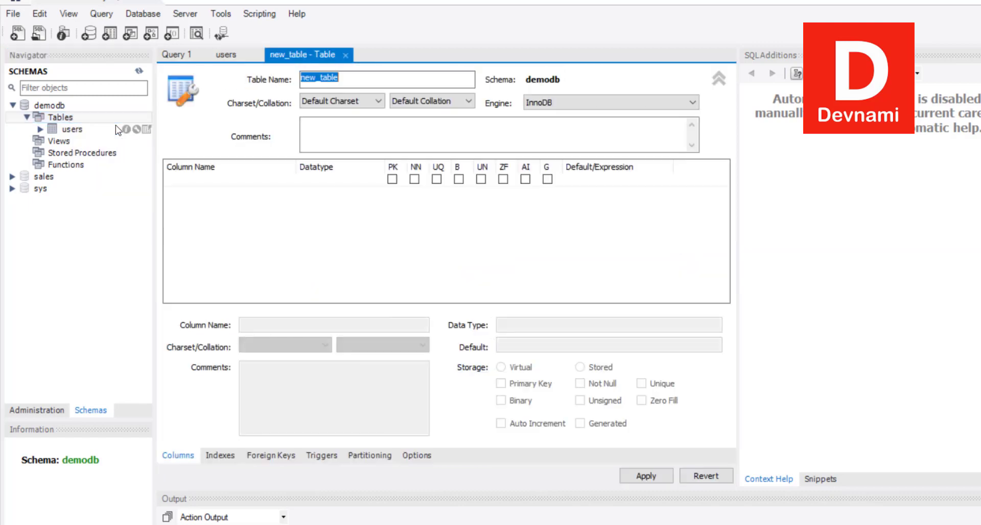
type("sales")
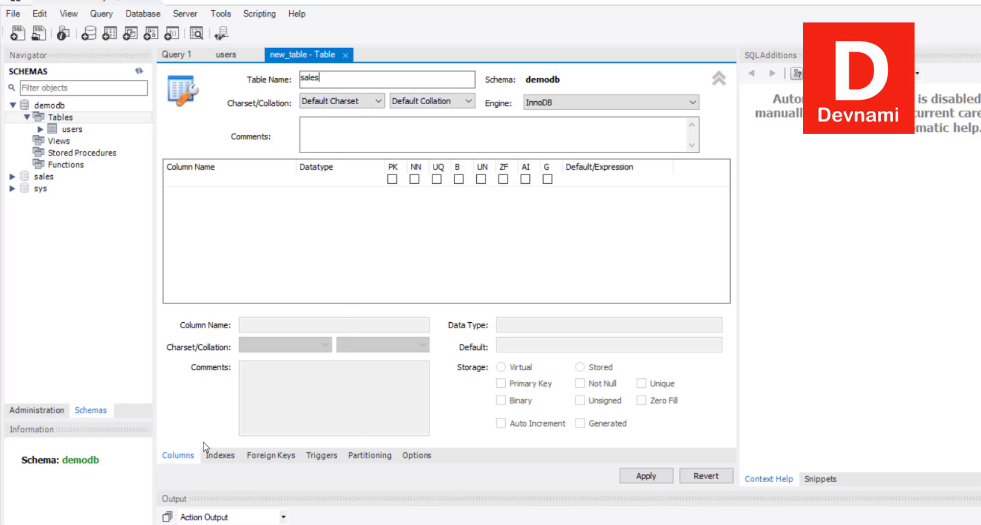
left_click(333, 132)
left_click(337, 105)
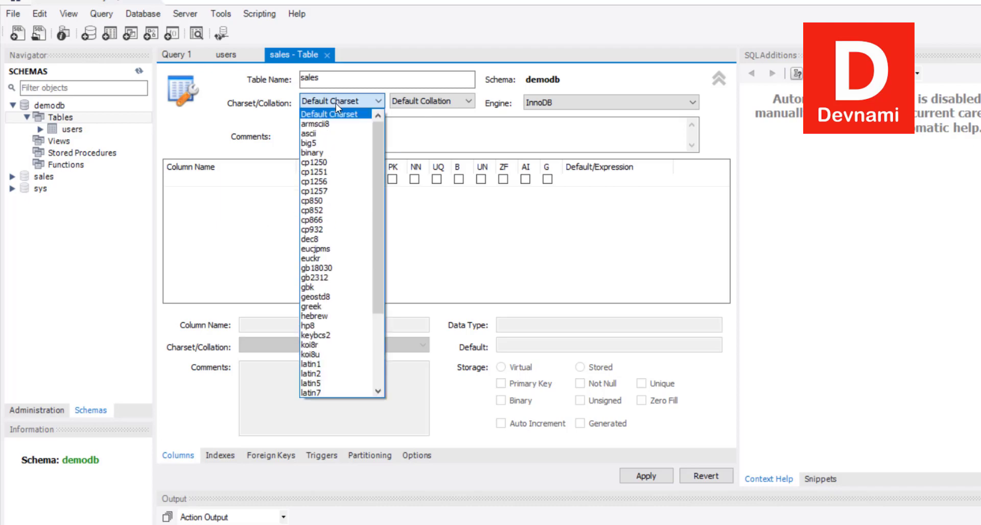
left_click(336, 103)
left_click(643, 478)
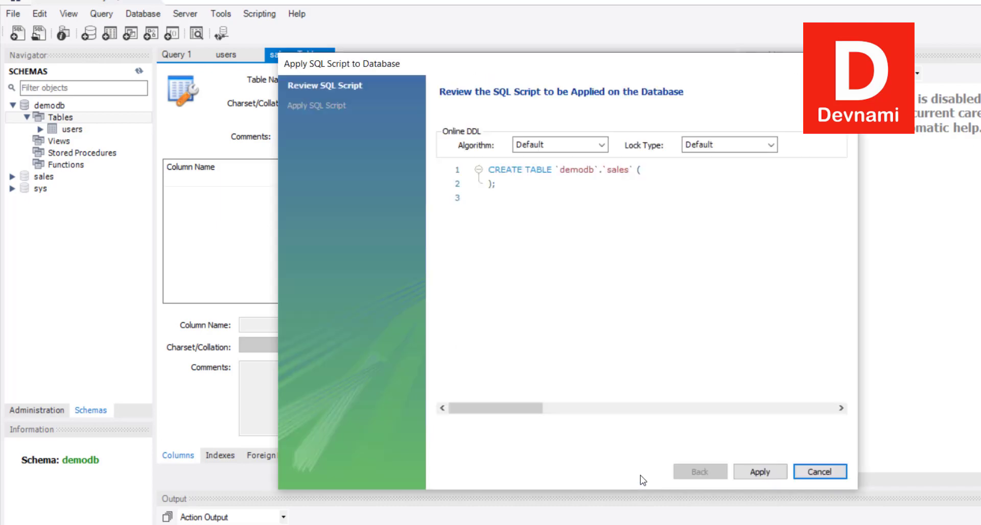
Add a region column of type text to the CREATE TABLE script, apply it to the database and finish.
left_click(646, 172)
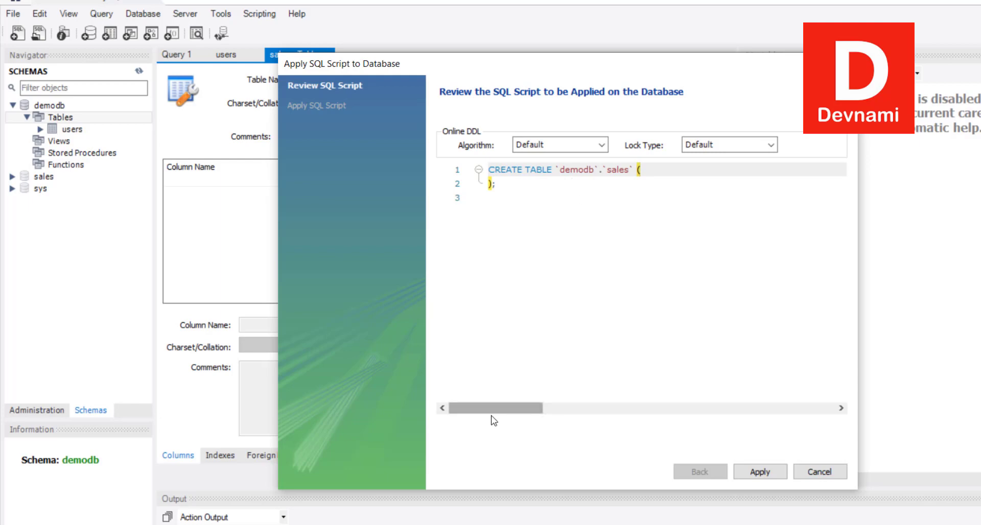
left_click_drag(492, 414, 419, 393)
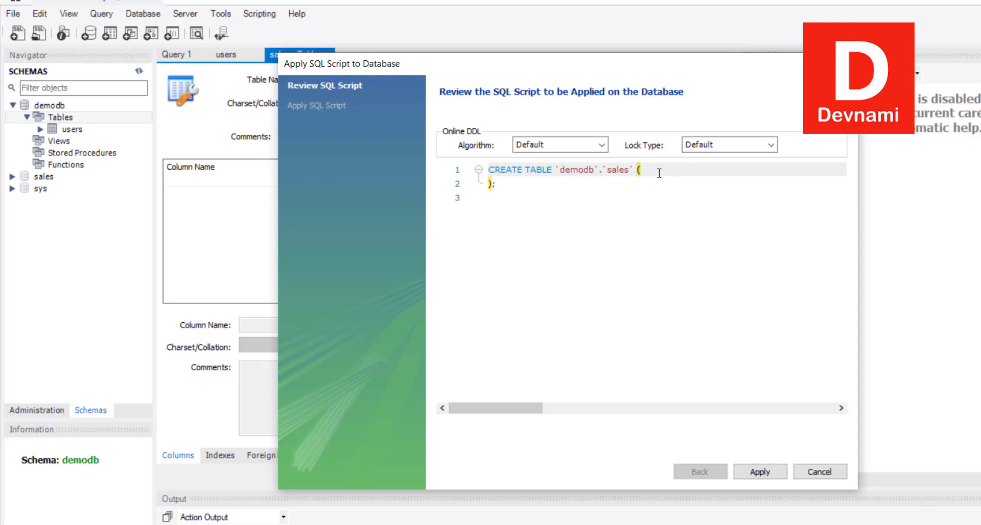
type("region")
type("text")
left_click(757, 472)
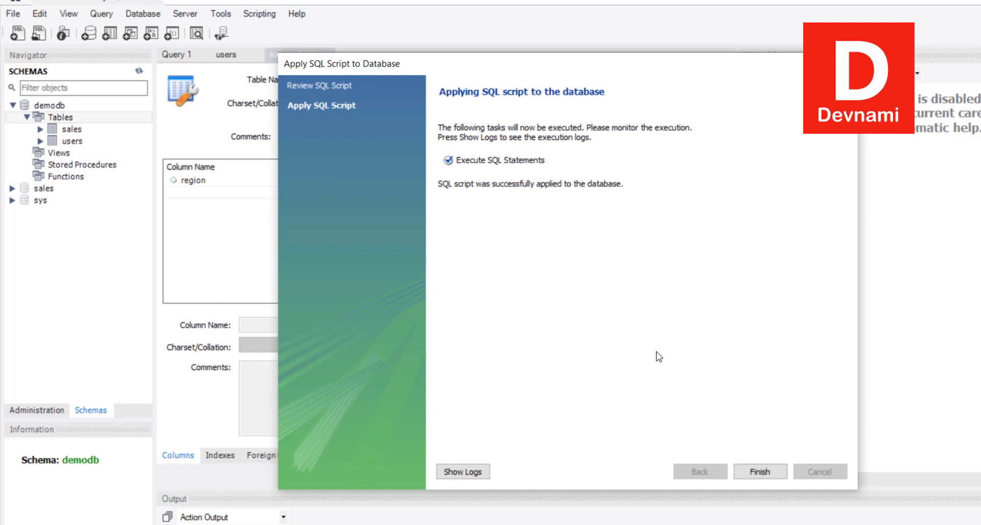
left_click(757, 471)
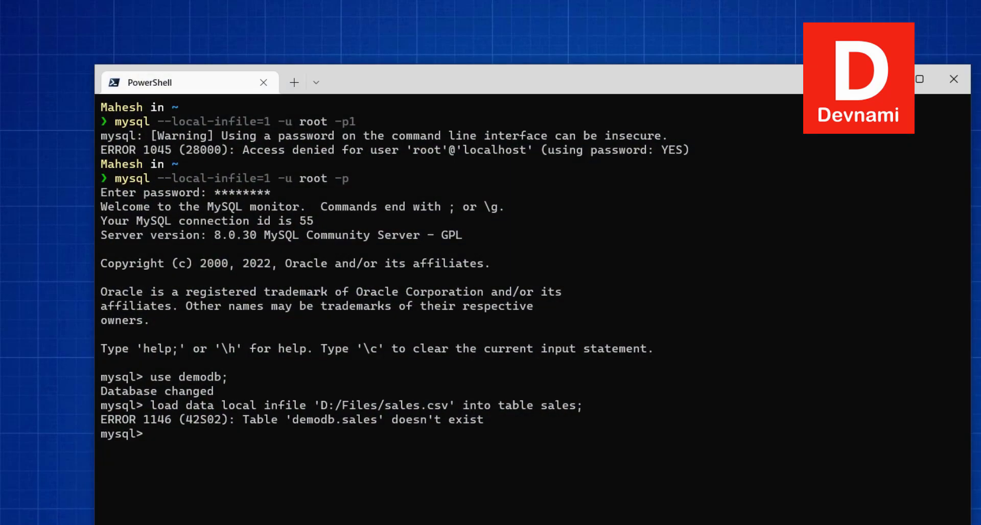
Rerun the statement load data local infile 'D:/Files/sales.csv' into table sales; in the MySQL command-line client.
key("Up")
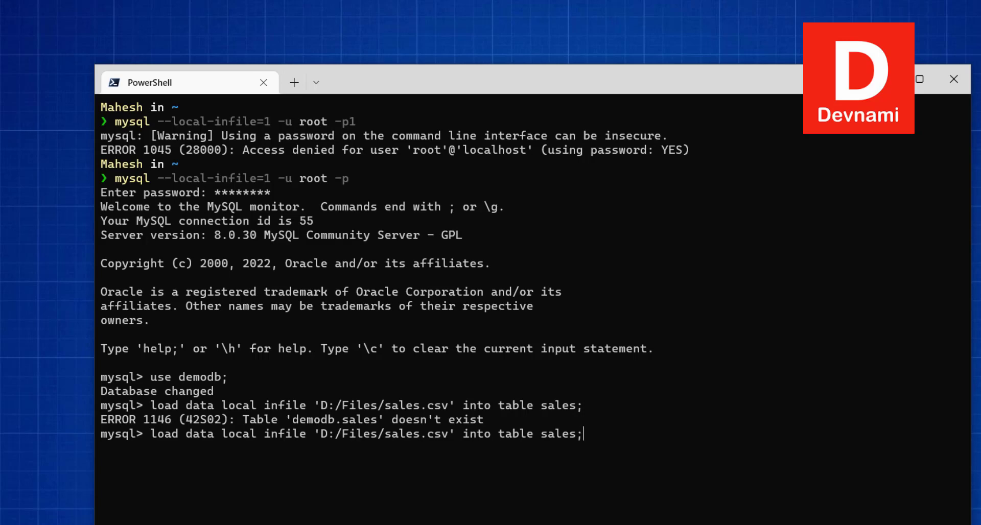
key("Return")
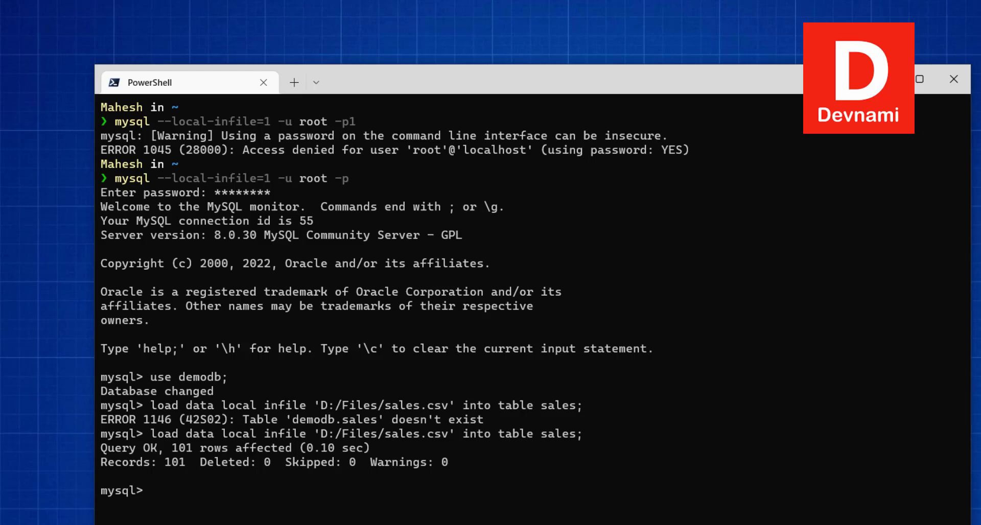
Switch to MySQL Workbench and query all rows of the sales table in demodb.
left_click(347, 524)
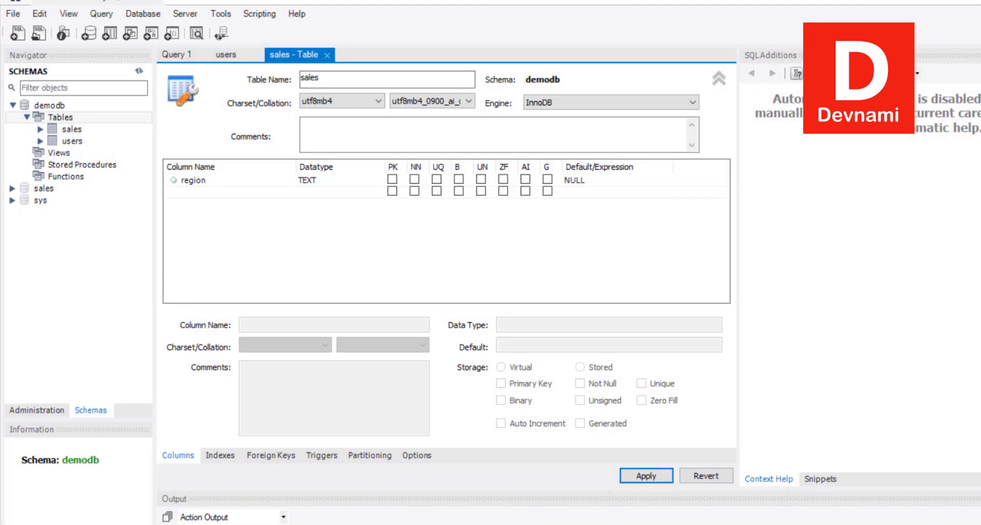
left_click(74, 130)
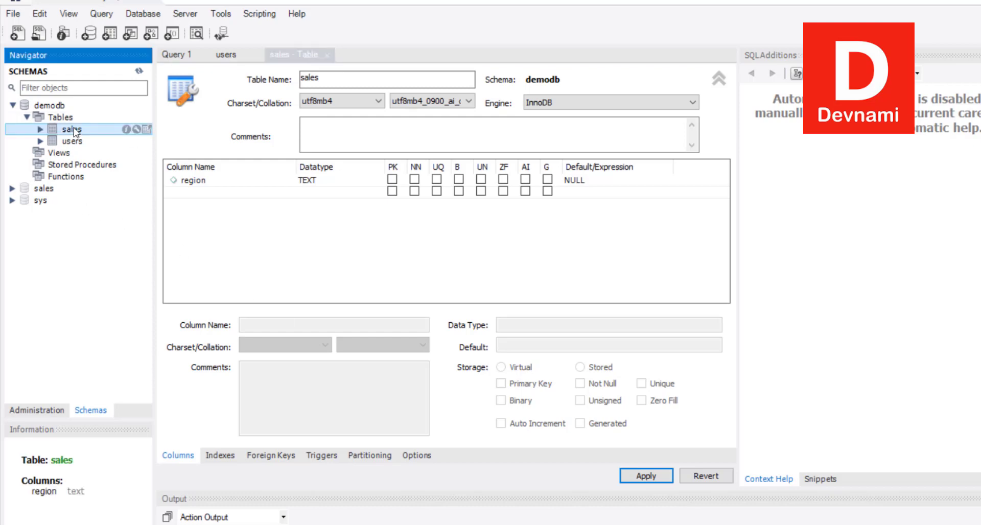
right_click(75, 132)
left_click(107, 136)
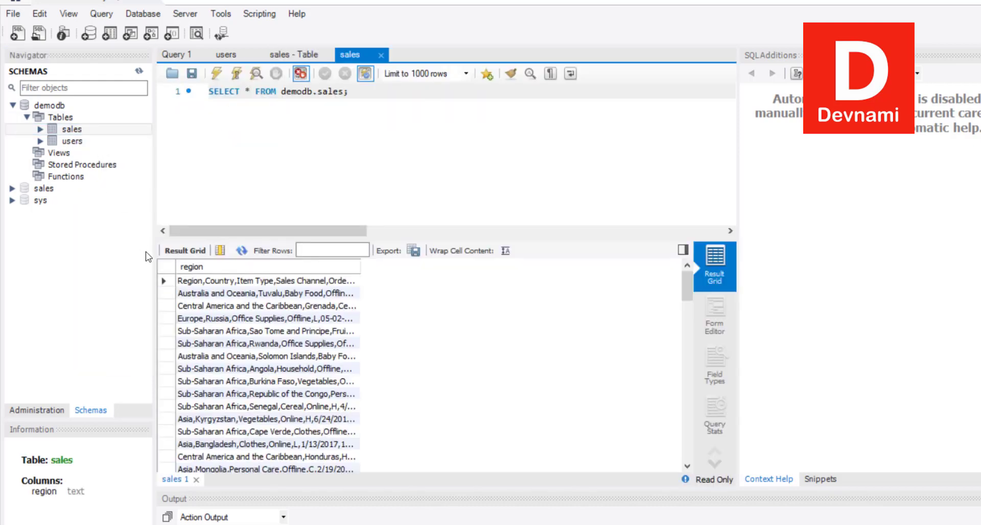
Widen the region column in the query results and examine how the imported sales rows are stored.
left_click(358, 269)
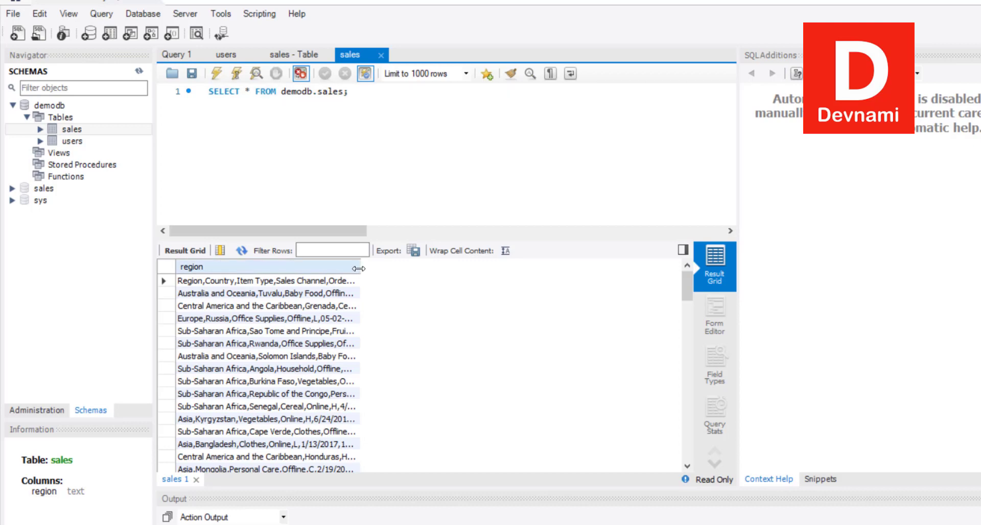
left_click_drag(358, 268, 509, 269)
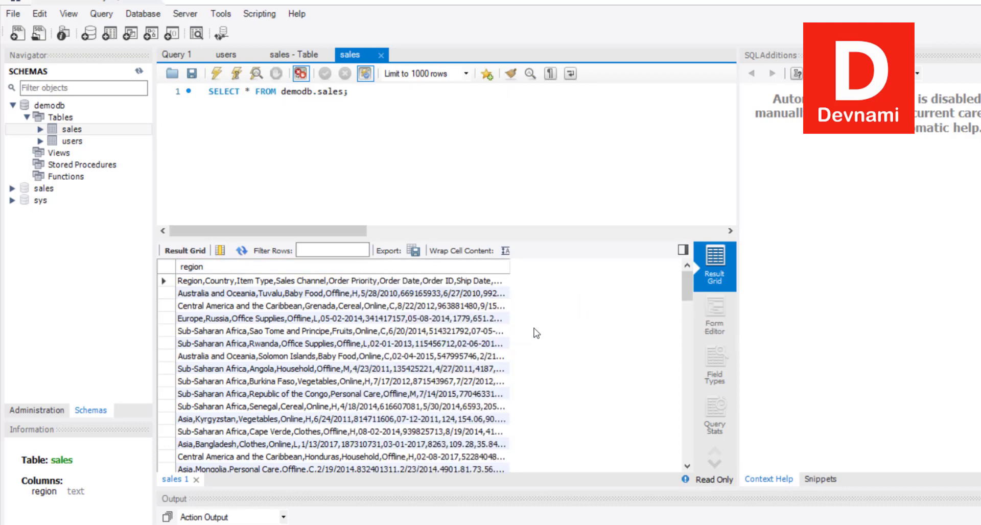
left_click(207, 305)
left_click(224, 356)
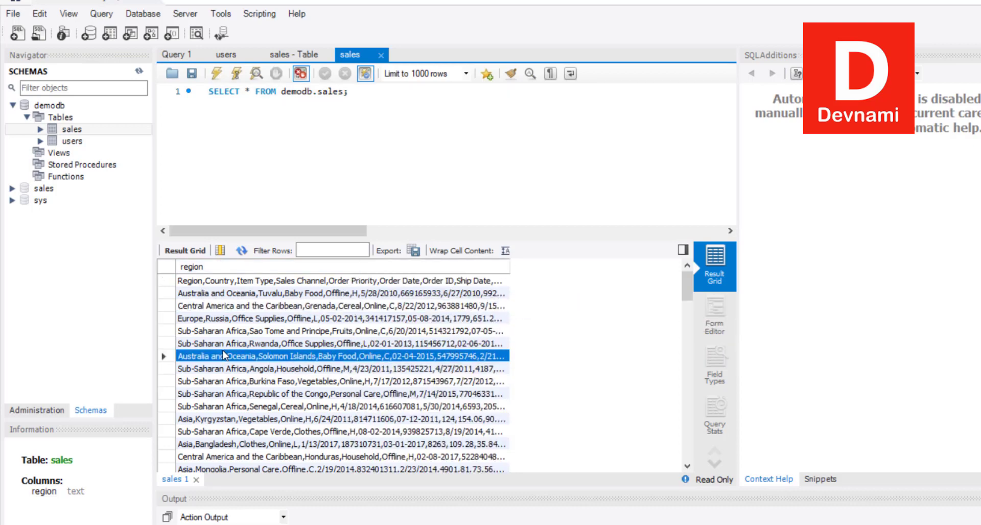
left_click(215, 322)
left_click(224, 360)
left_click(226, 369)
left_click(223, 348)
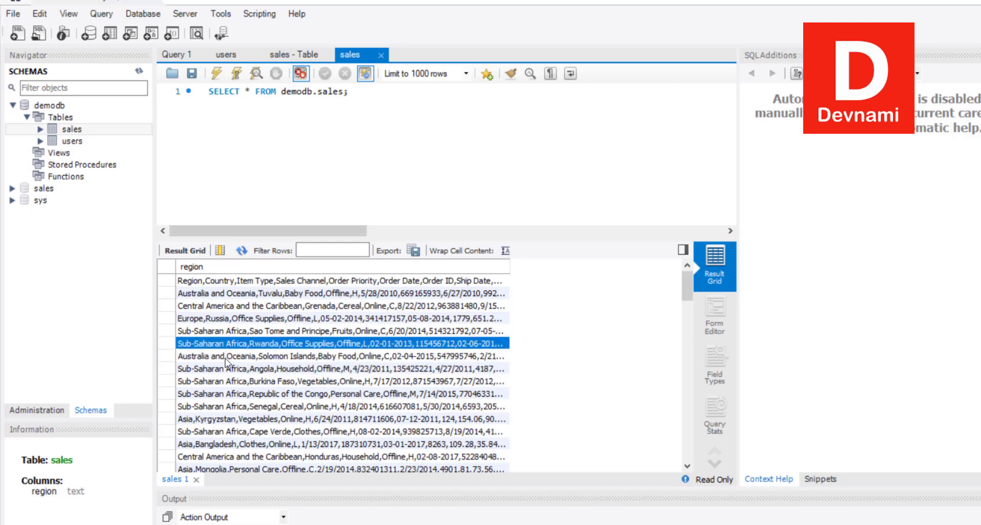
left_click(233, 381)
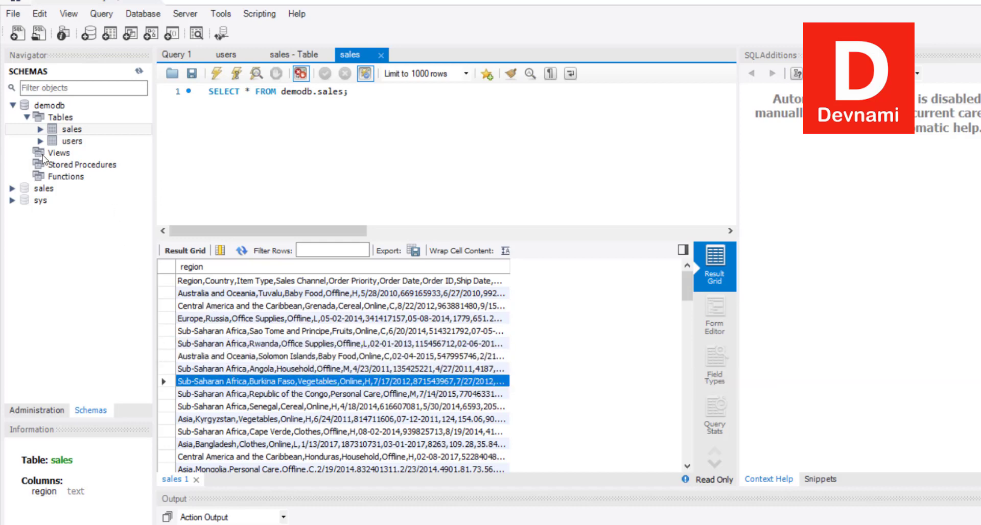
Expand the columns of demodb's sales table in the schema tree and inspect the region column's definition.
left_click(40, 129)
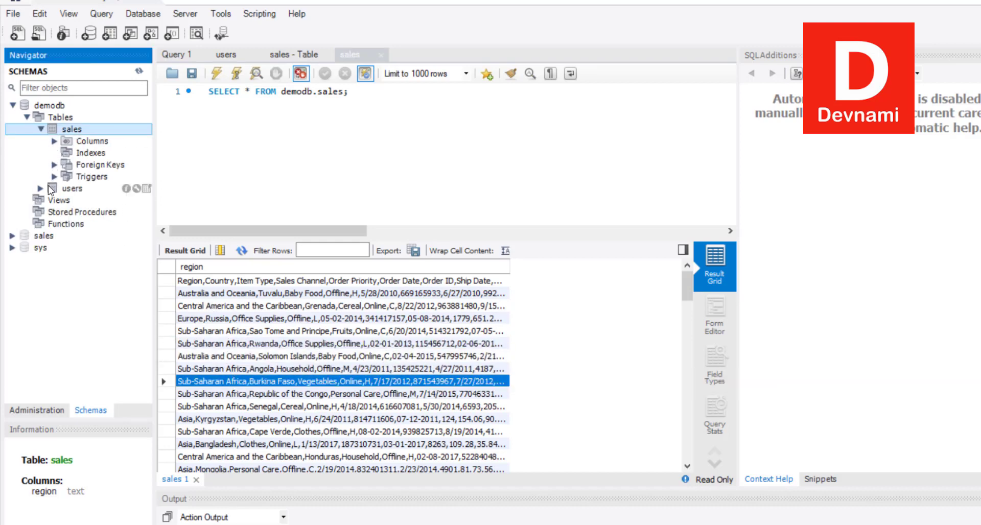
left_click(54, 141)
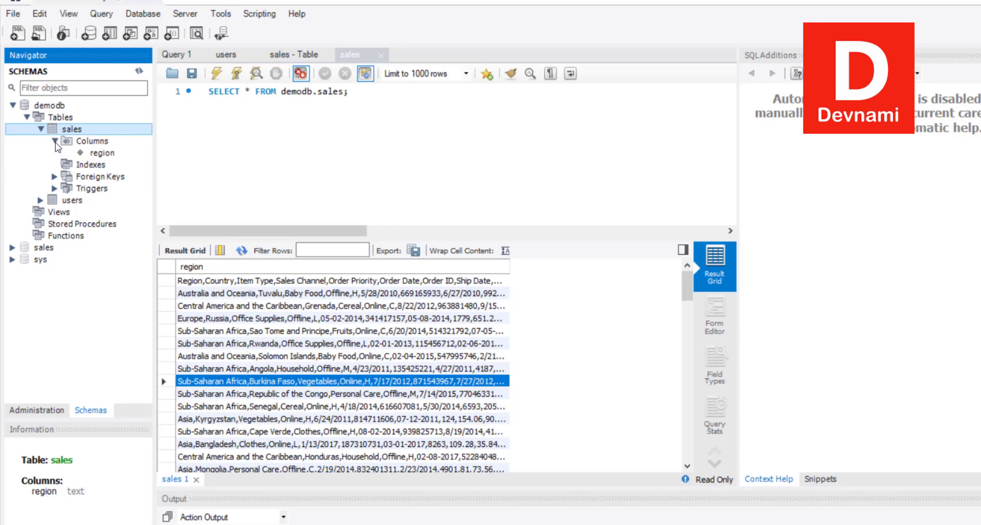
left_click(98, 153)
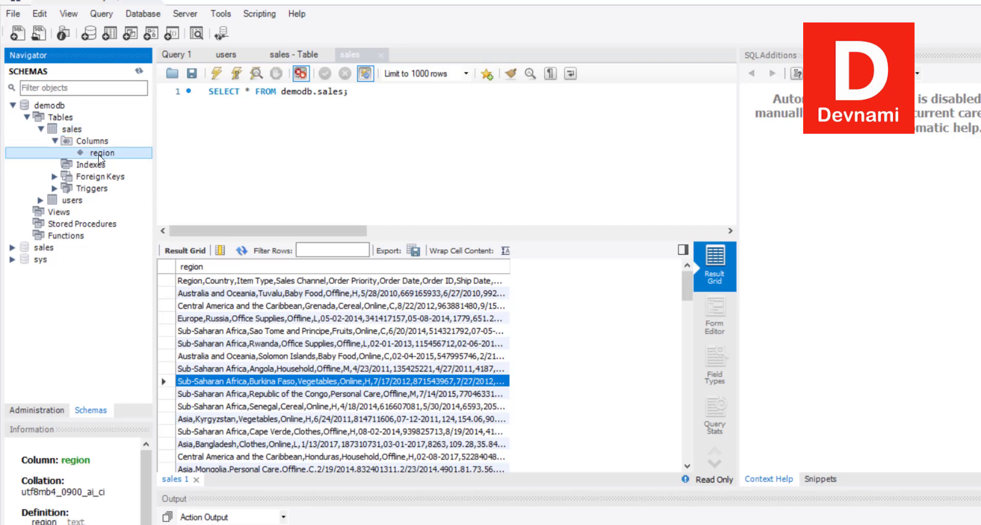